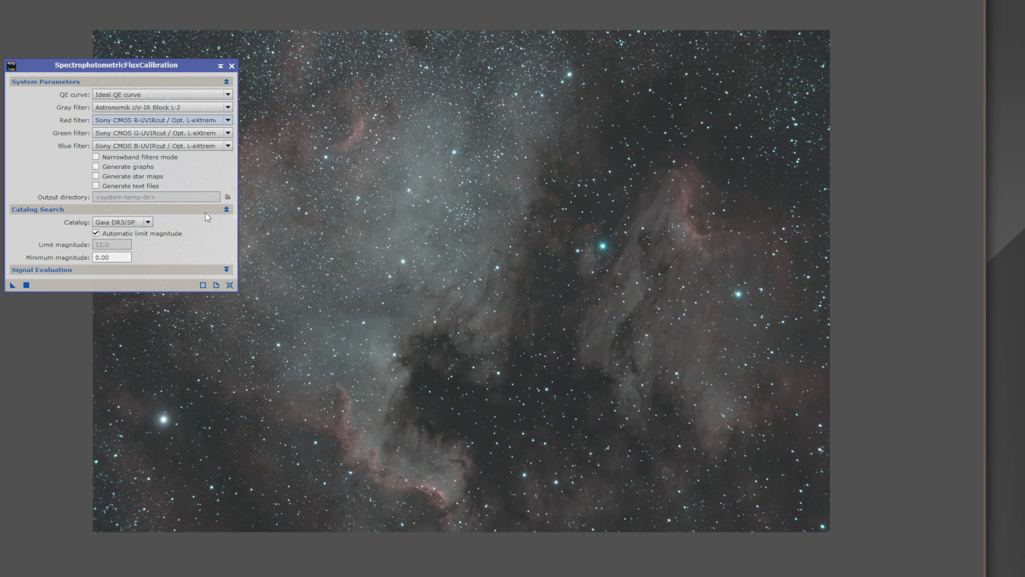
Step: Set the red, green and blue filters to Sony CMOS UVIRcut / Opt. L-eNhance and run the spectrophotometric flux calibration
key(Up)
key(Tab)
key(Up)
key(Tab)
key(Up)
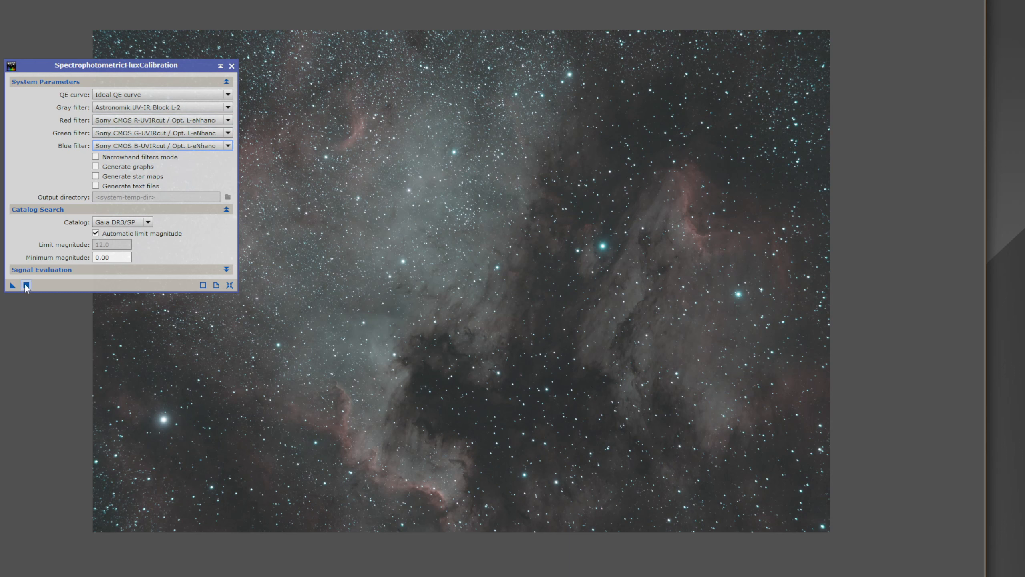
click(26, 285)
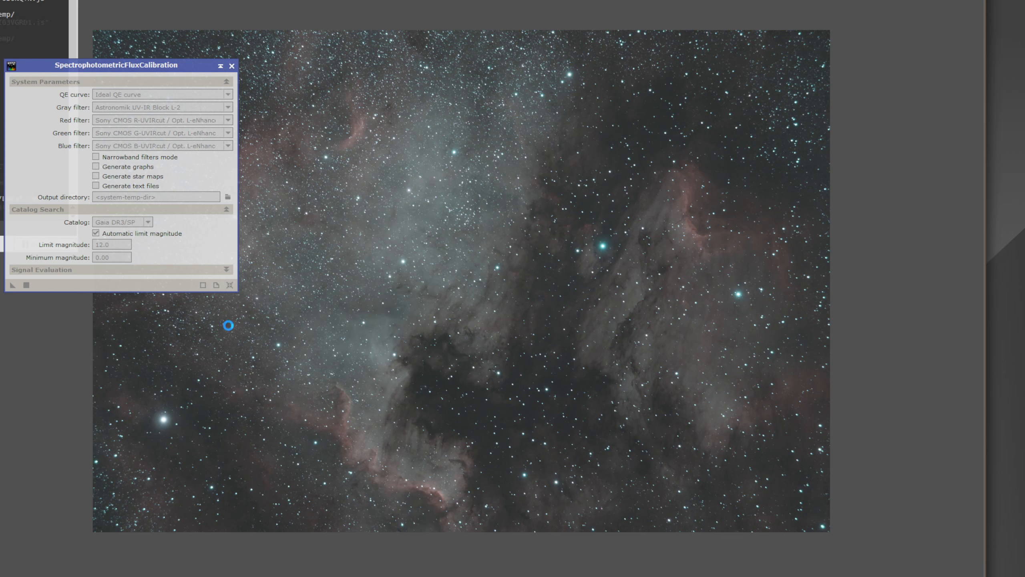
click(232, 66)
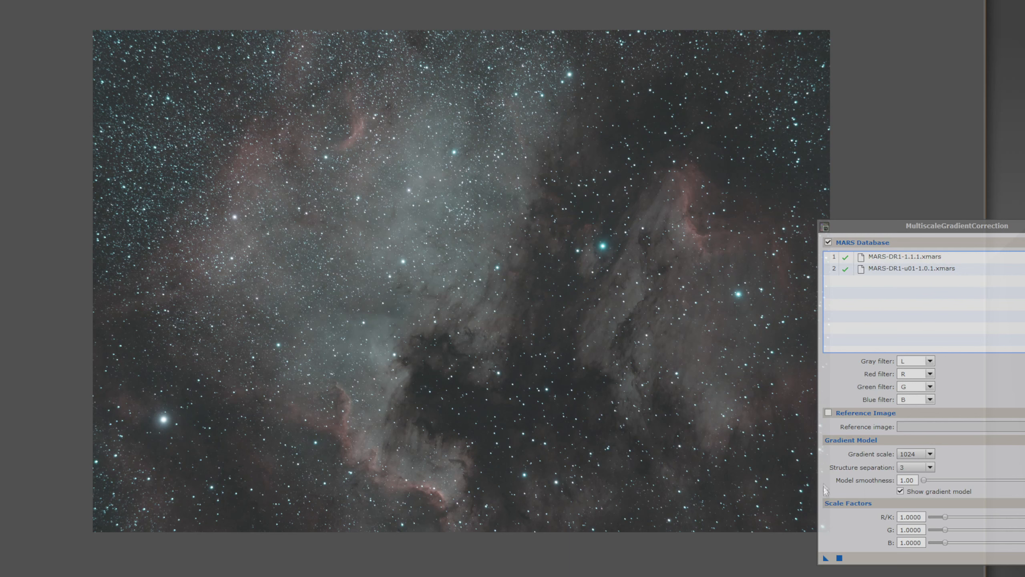
Step: Run MultiscaleGradientCorrection with the MARS database at gradient scale 1024 and structure separation 3, and close the generated gradient model image
click(839, 558)
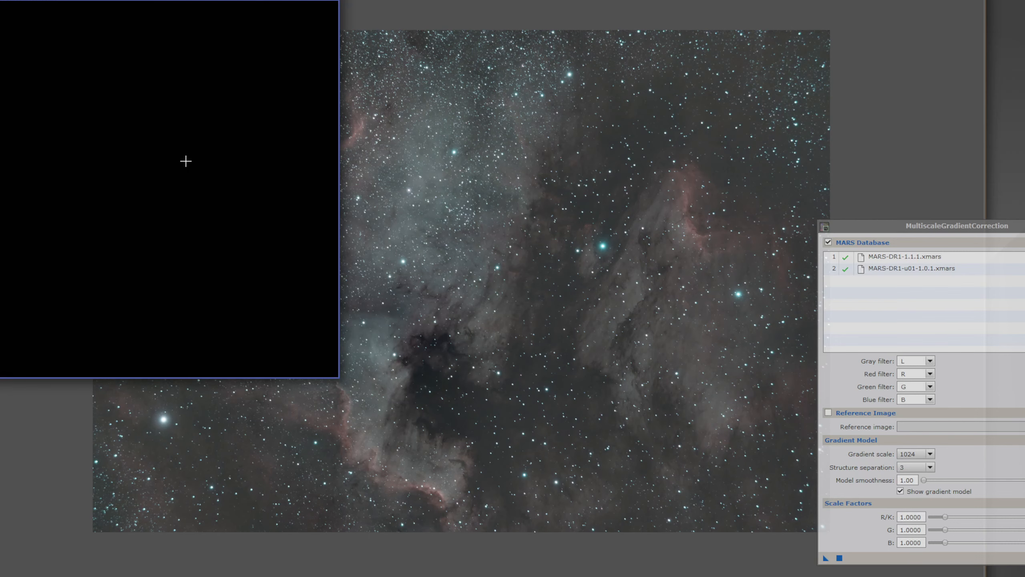
drag(109, 3, 404, 65)
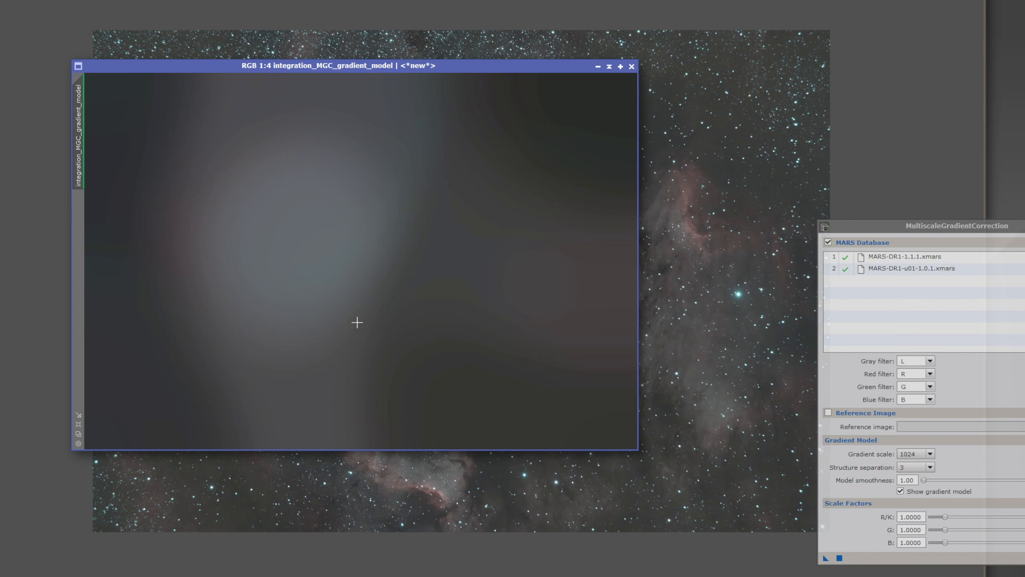
click(631, 66)
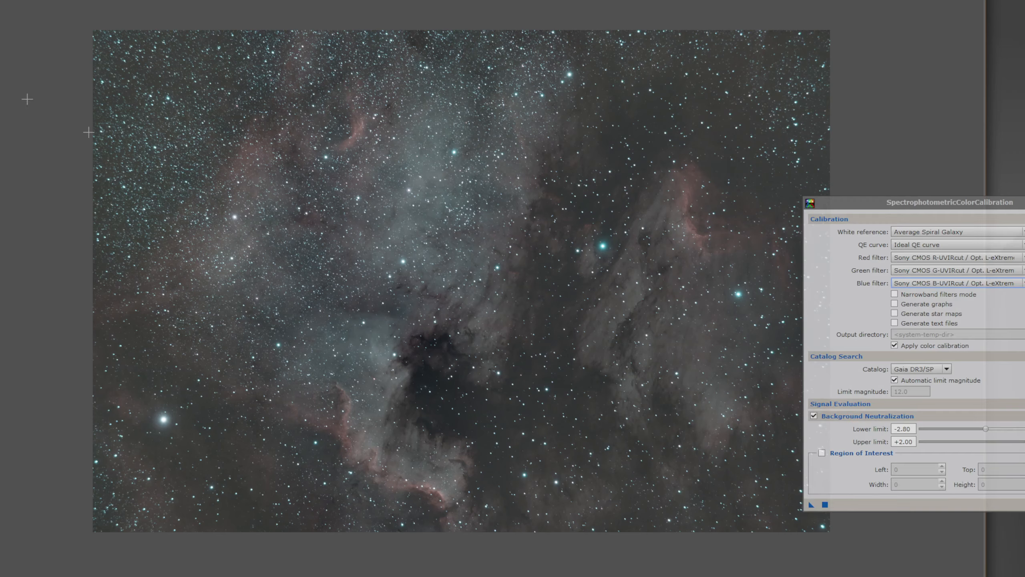
Step: Run SpectrophotometricColorCalibration with the Sony CMOS UVIRcut / Opt. L-eNhance filters for all three channels, and reapply an unlinked screen auto-stretch
drag(852, 208, 35, 109)
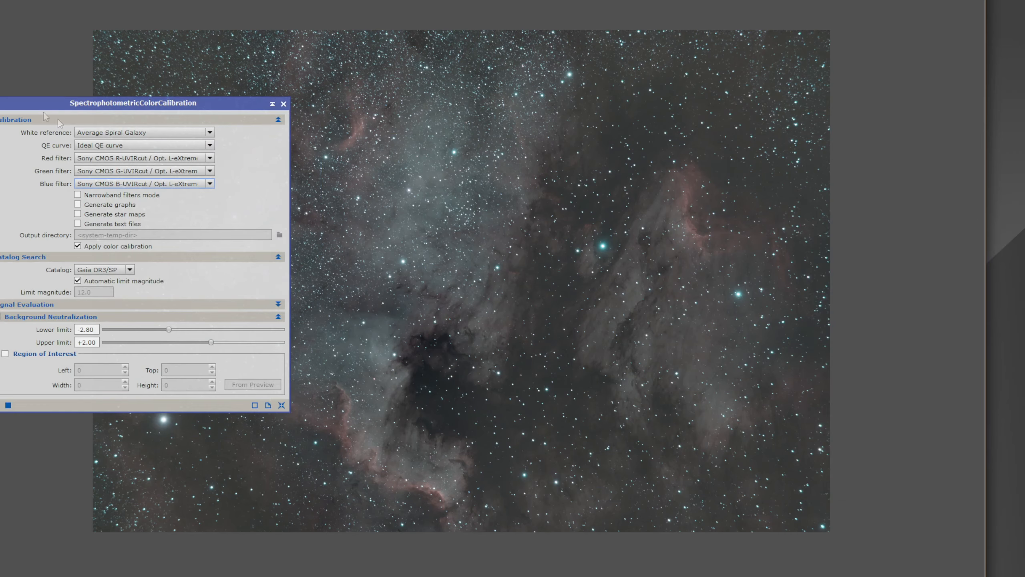
click(157, 245)
click(151, 170)
click(160, 273)
click(162, 184)
click(157, 283)
click(8, 405)
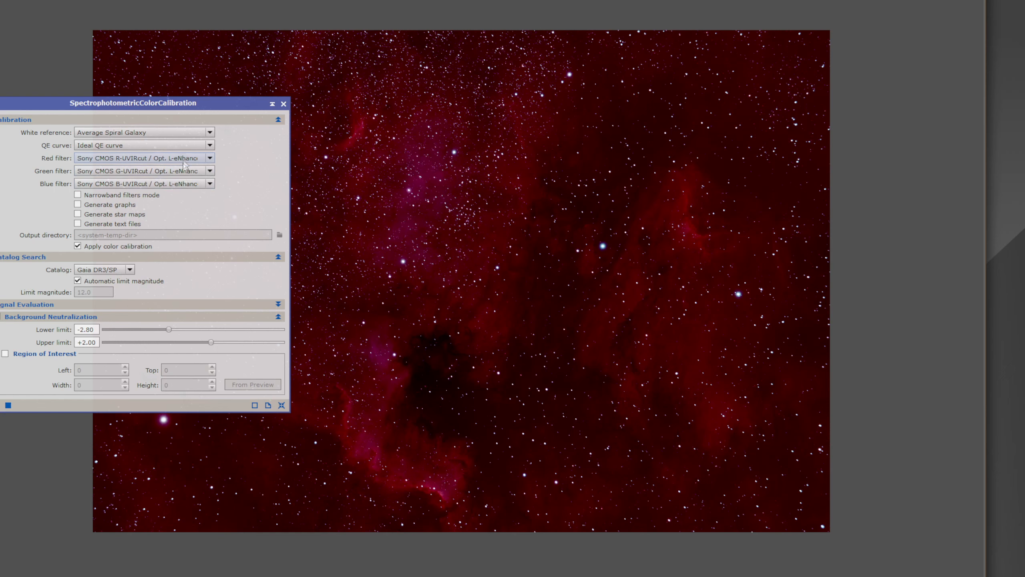
click(284, 104)
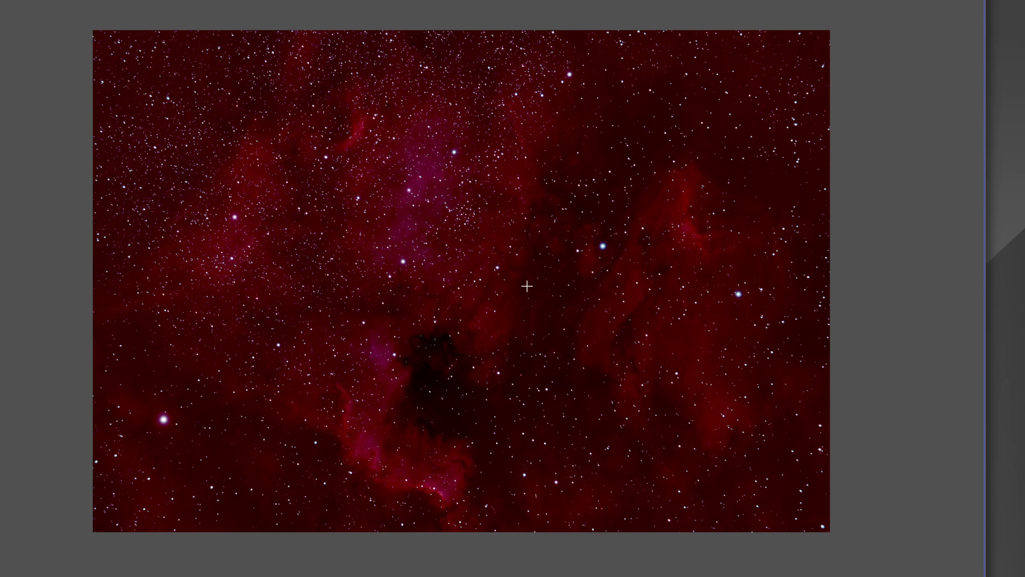
key(ctrl+a)
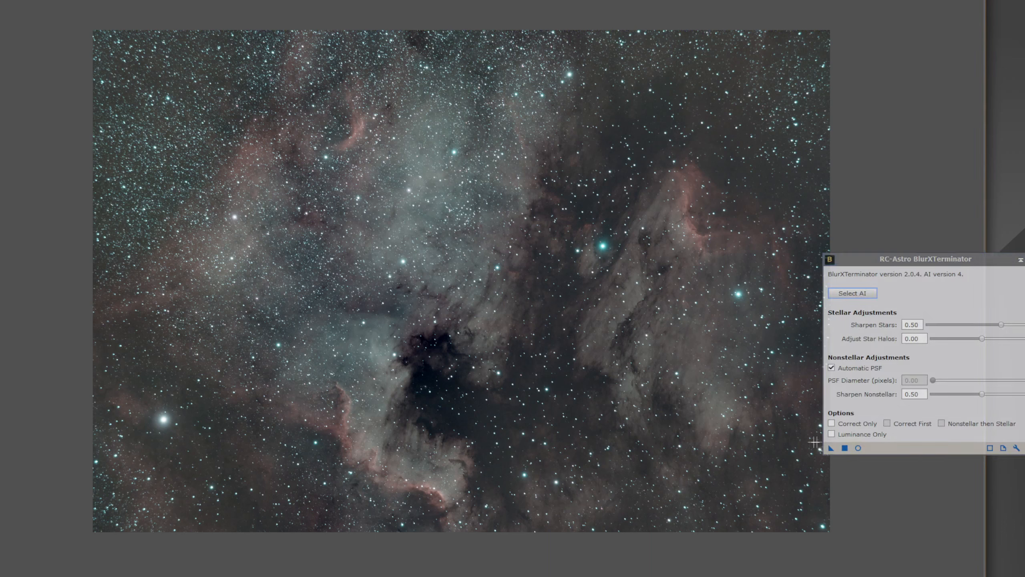
Step: Sharpen the image with BlurXTerminator at 0.50 stars and 0.50 nonstellar, and reduce noise with NoiseXTerminator at denoise 0.74, 2 iterations
click(844, 447)
click(844, 448)
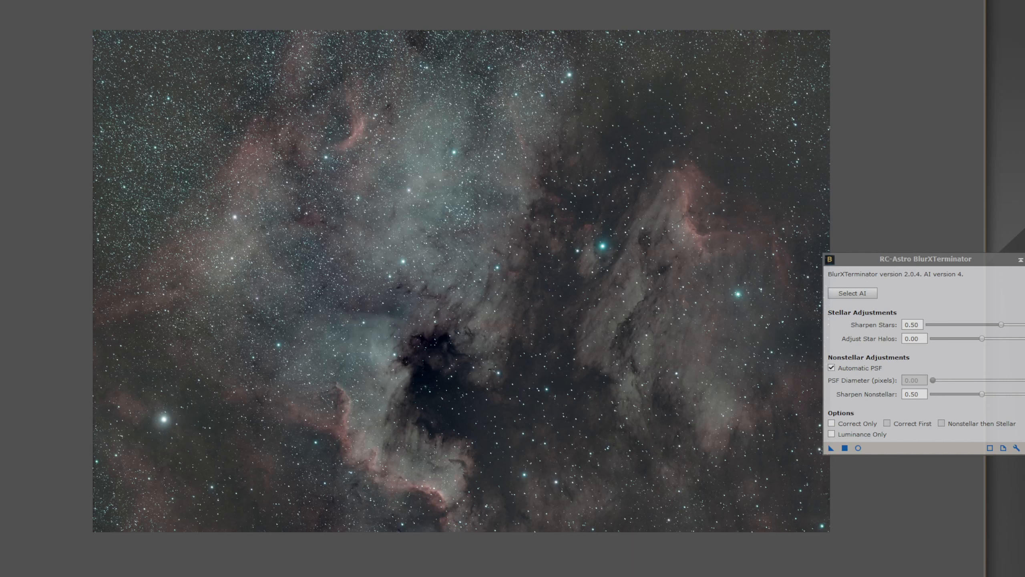
click(1024, 259)
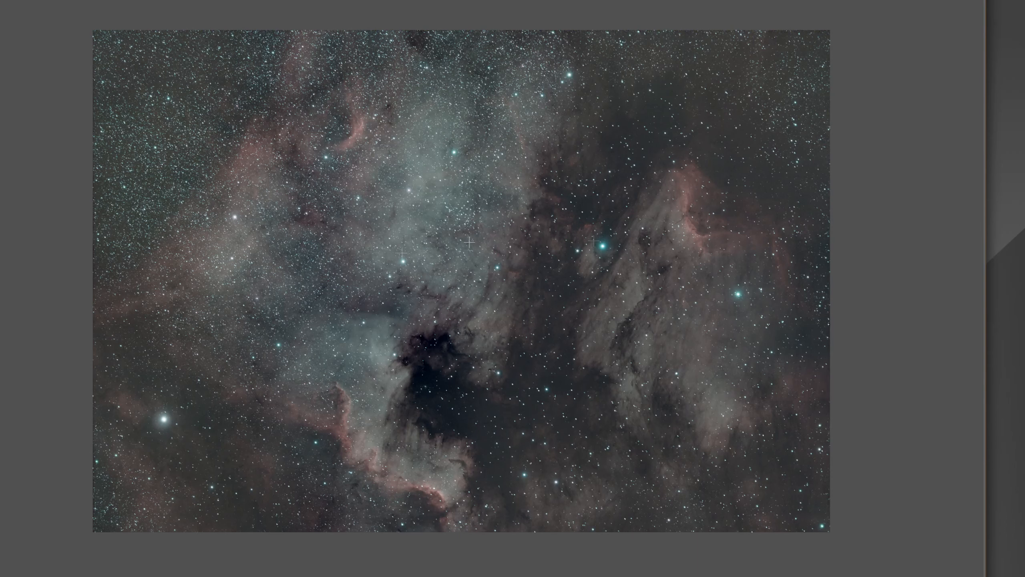
double_click(0, 267)
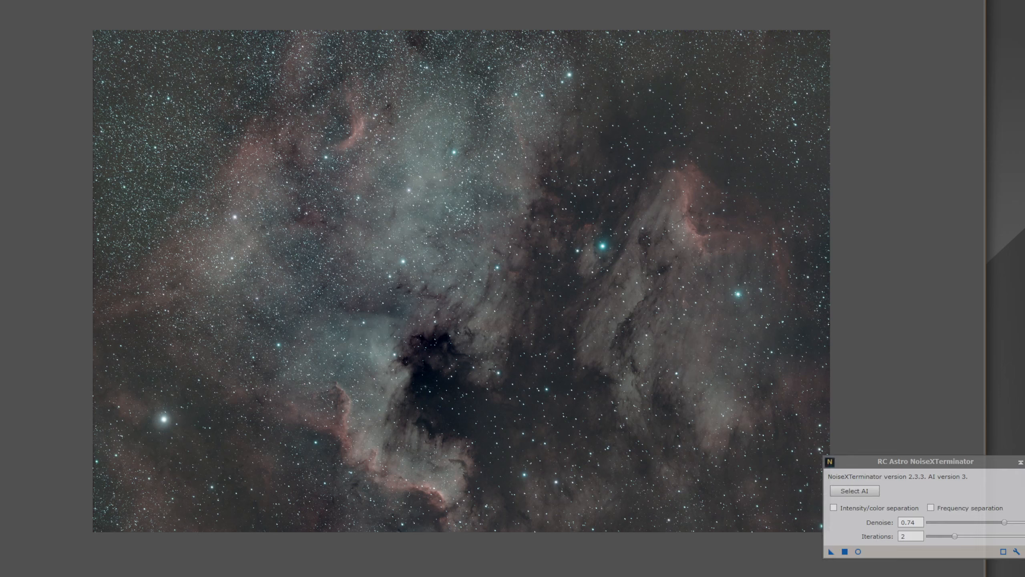
click(844, 552)
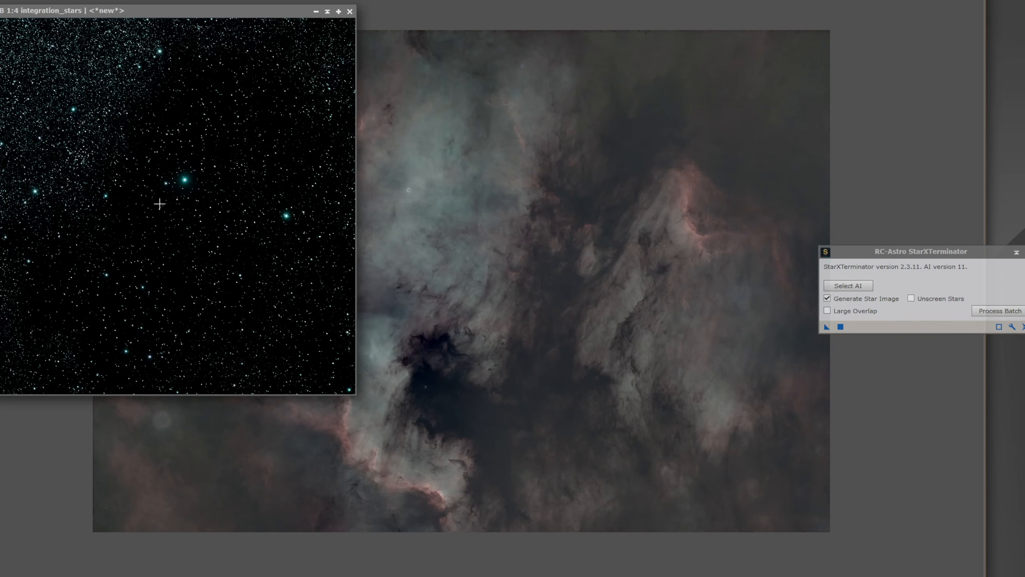
Step: Create an NBtoRGB version of the extracted integration_stars image and place the two star images apart
drag(85, 12, 223, 44)
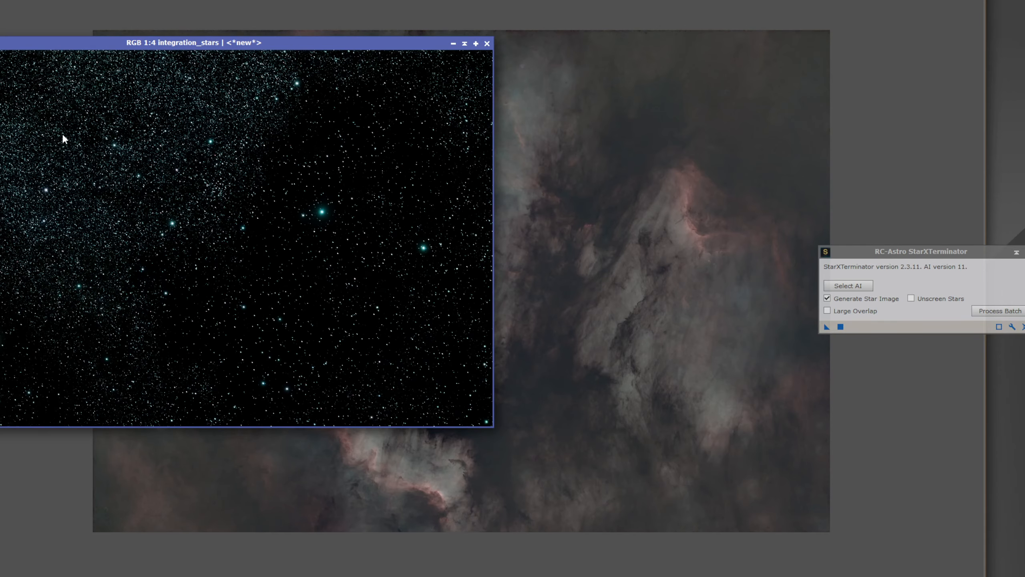
click(198, 288)
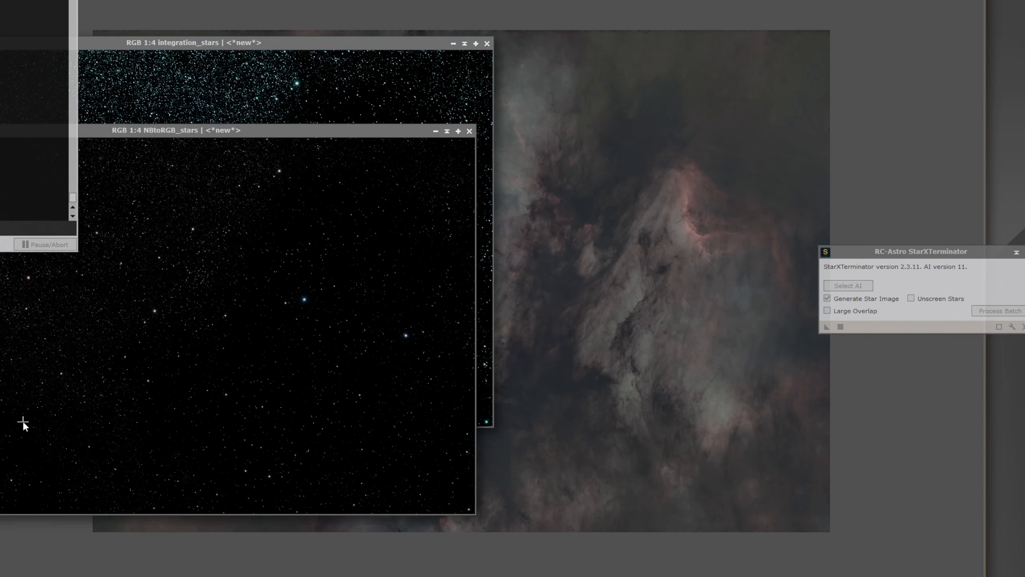
drag(169, 131, 492, 96)
Step: Minimize the integration_stars and NBtoRGB_stars images, park them outside the starless image, and close StarXTerminator
click(452, 43)
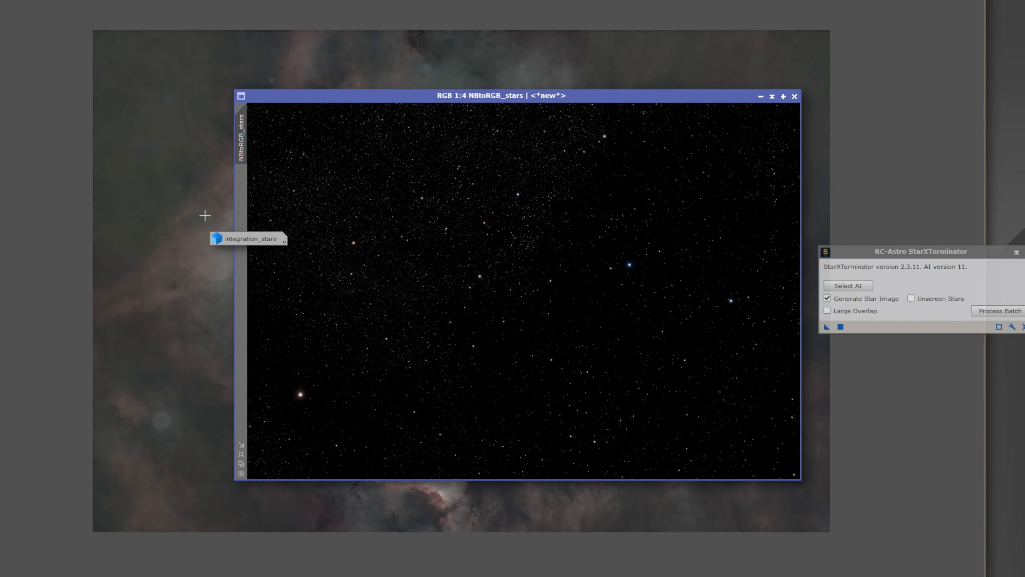
drag(239, 238, 933, 28)
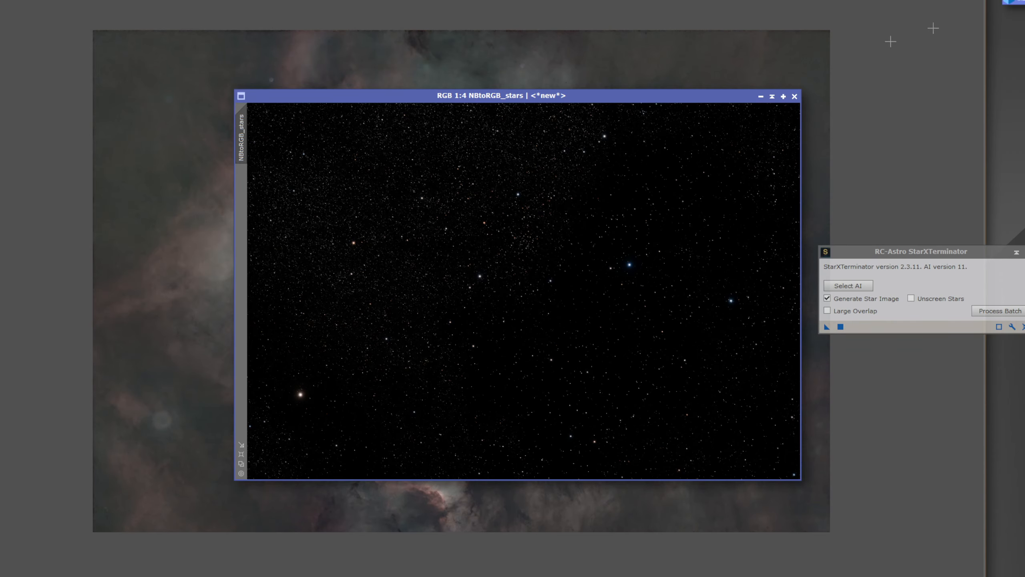
click(760, 97)
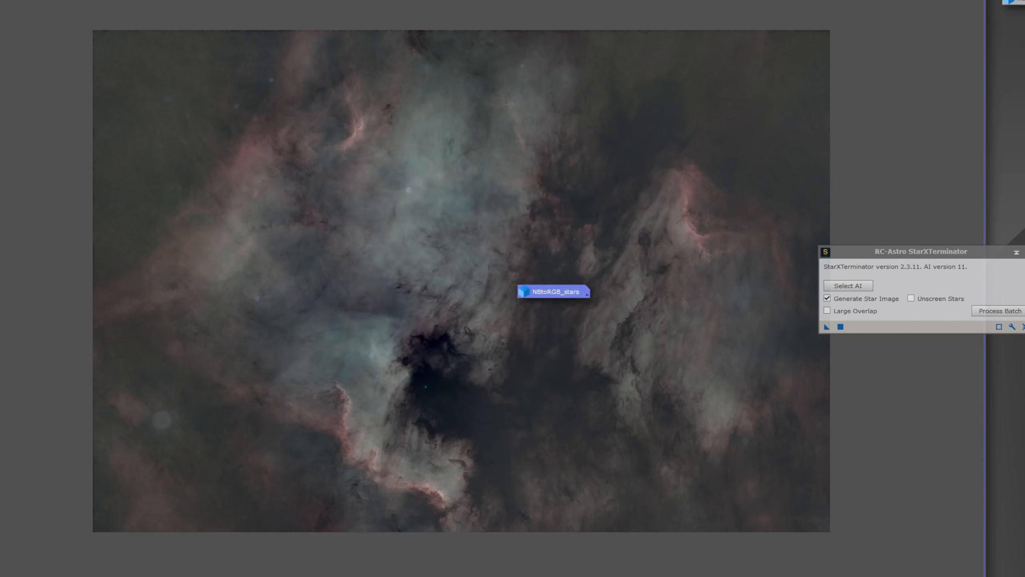
drag(526, 291, 1023, 41)
click(1024, 252)
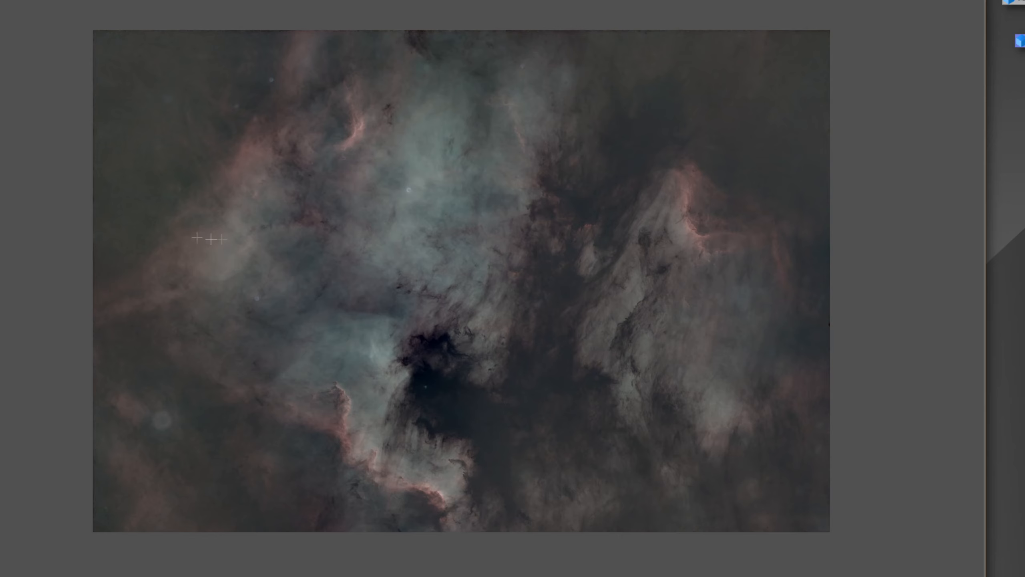
scroll(262, 229, up, 1)
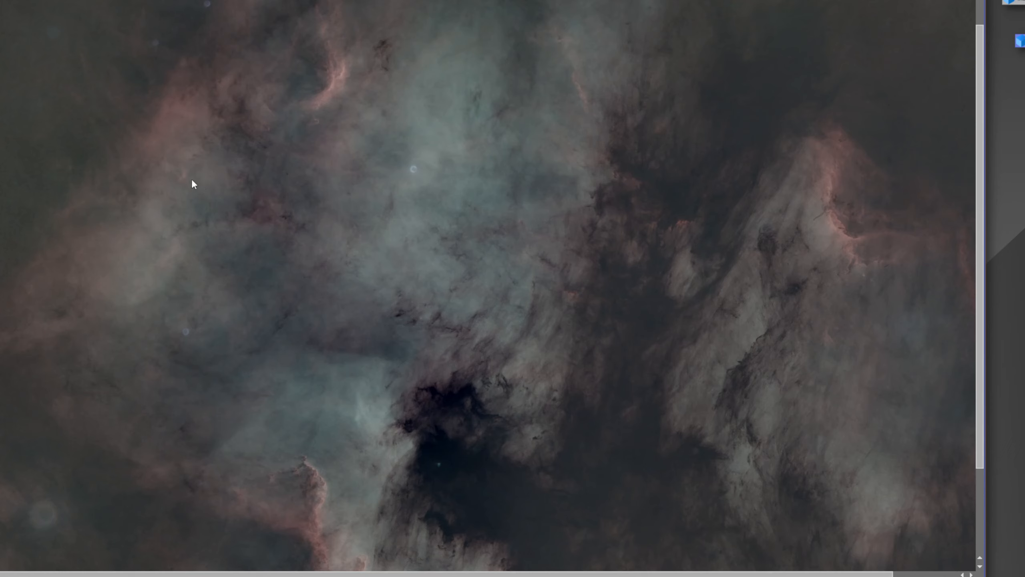
drag(224, 177, 223, 177)
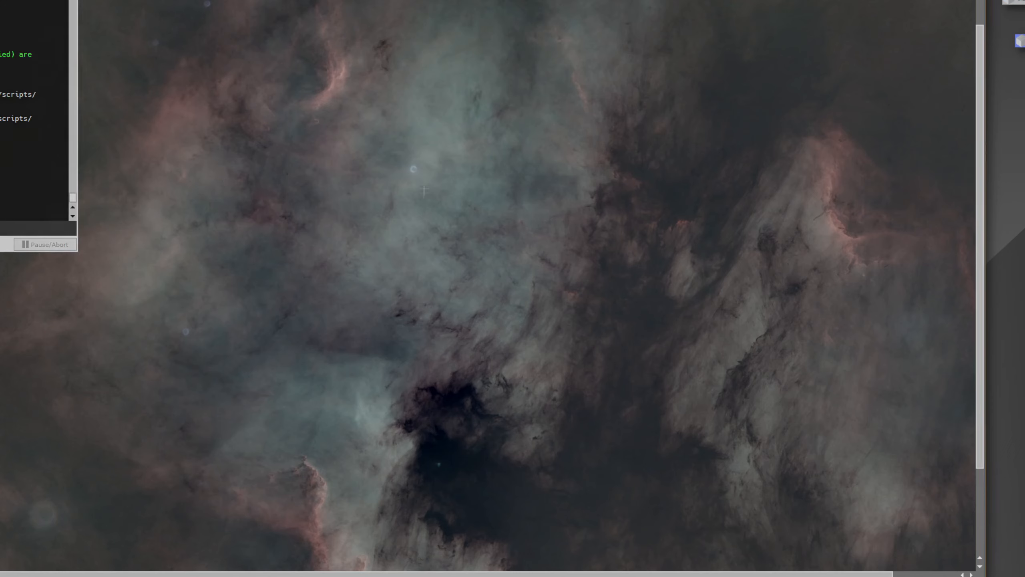
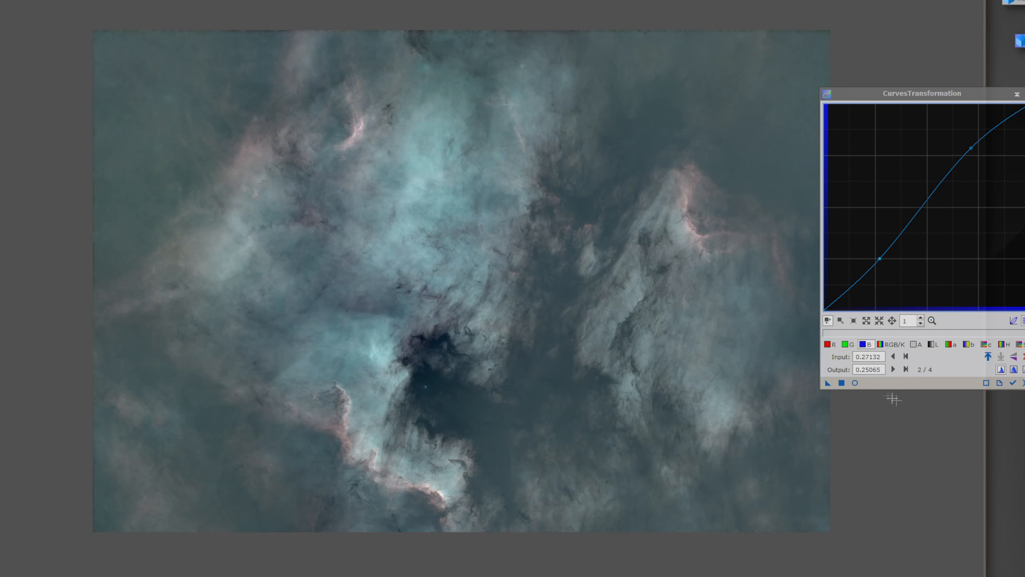
Step: Reset the CurvesTransformation curves and place a real-time preview of the starless image beside the dialog
click(1023, 382)
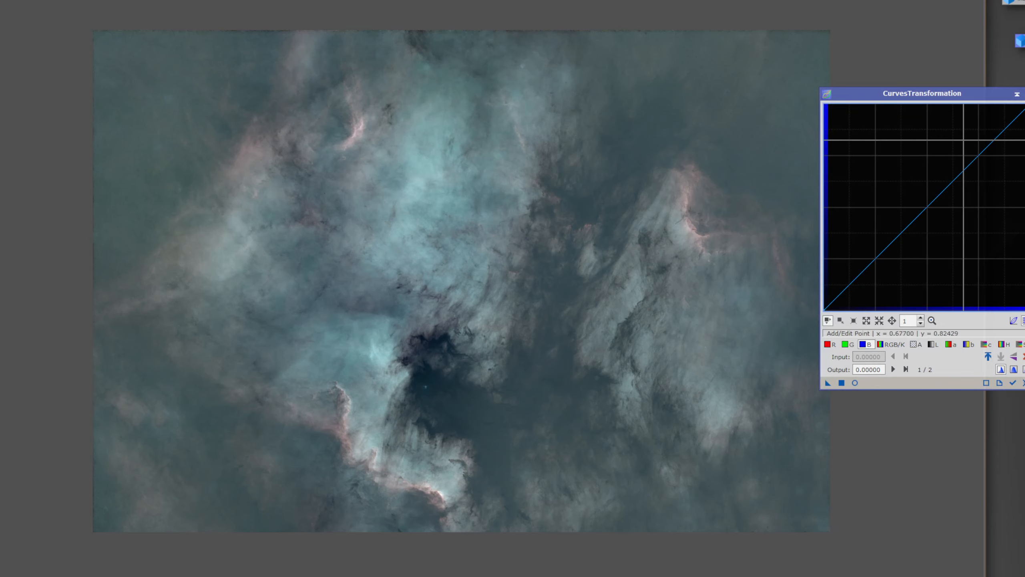
click(855, 383)
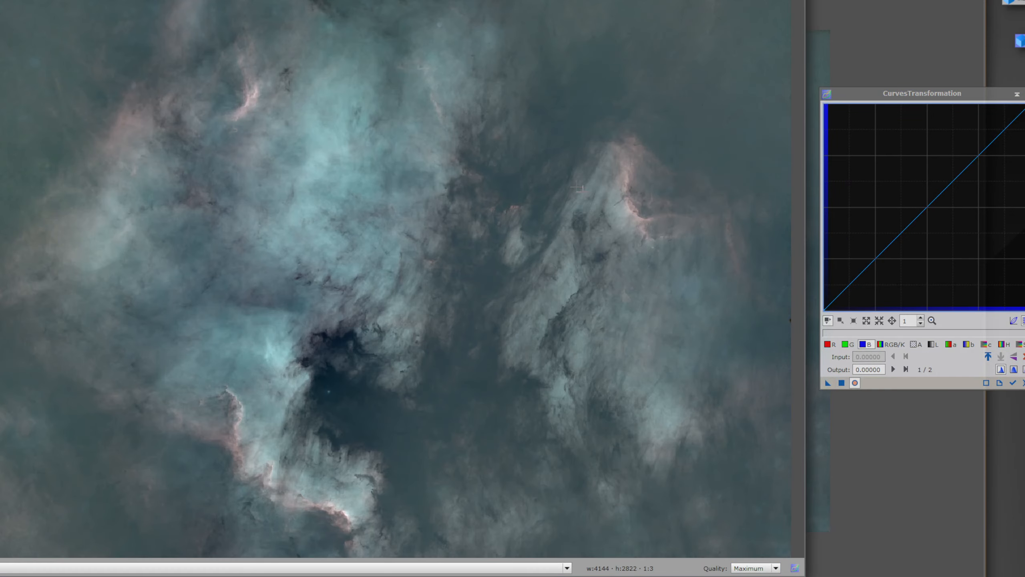
drag(790, 321, 815, 320)
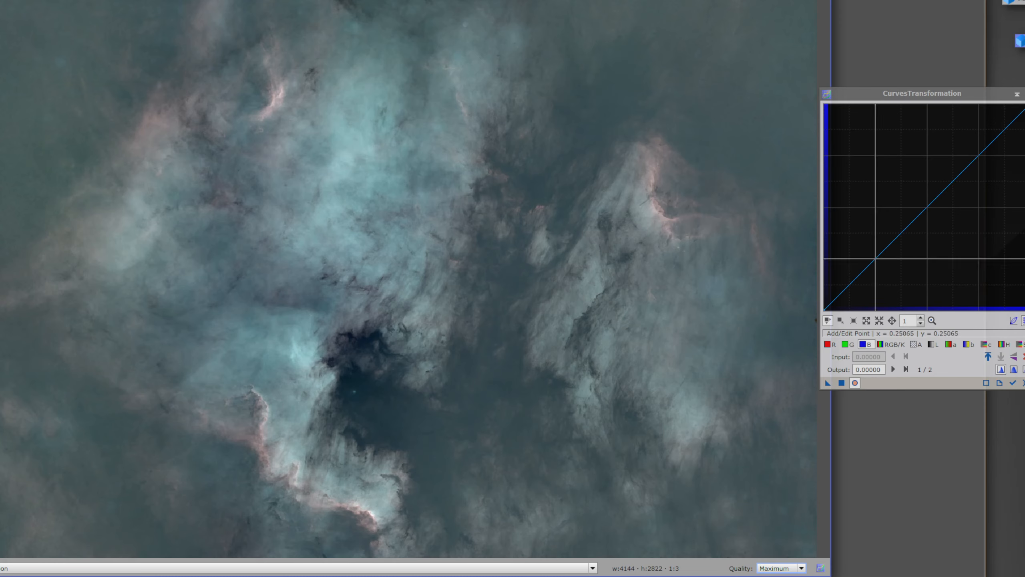
Step: Darken the shadows on the RGB/K curve with a point at input 0.27907, output 0.21189
click(887, 346)
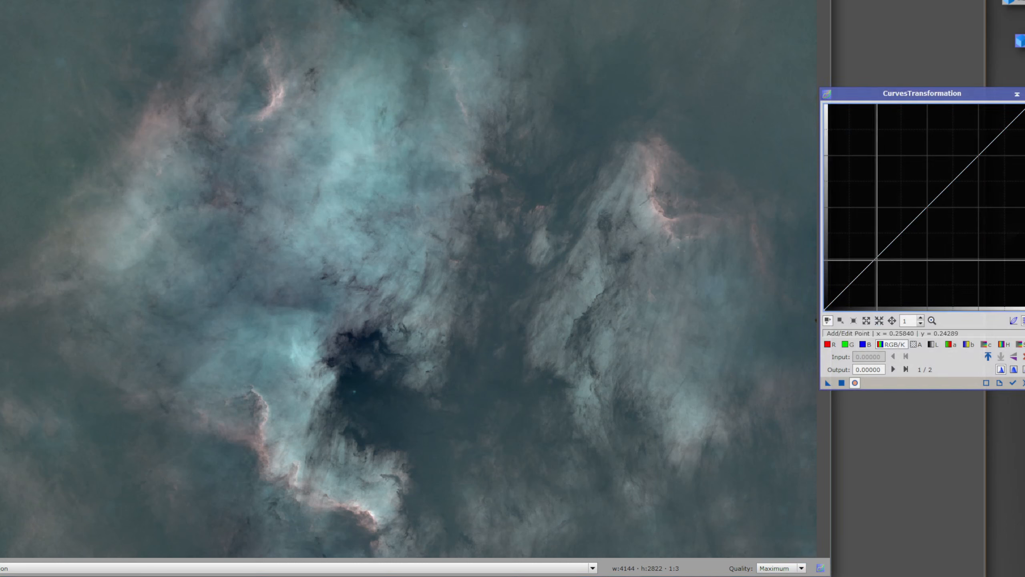
drag(877, 261, 881, 267)
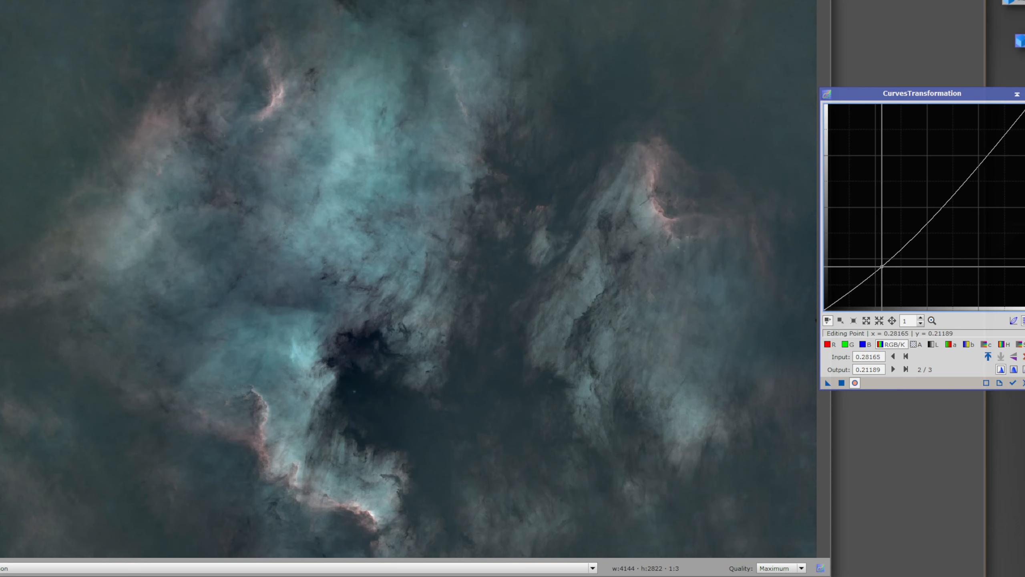
drag(882, 267, 881, 267)
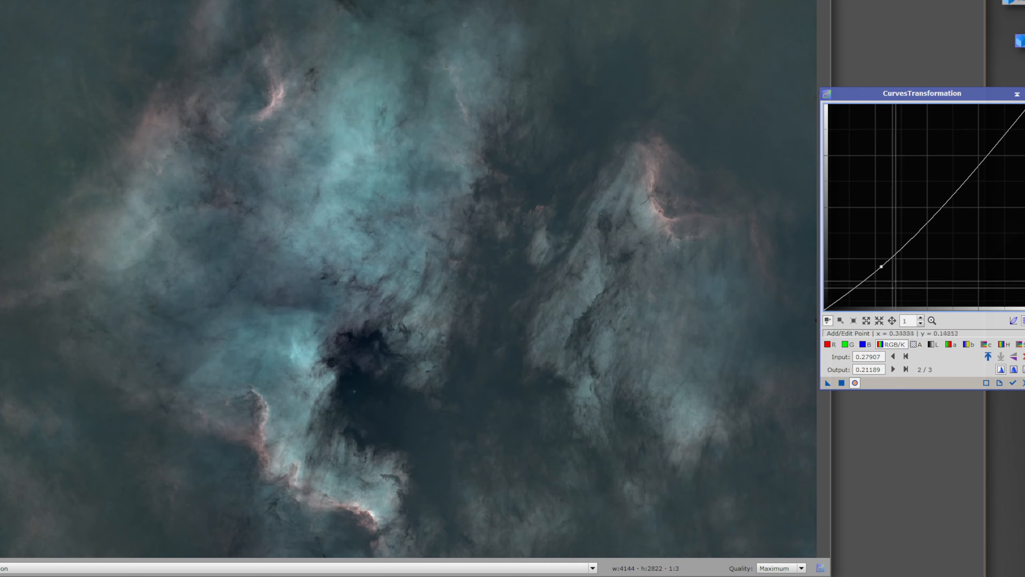
Step: Lower the shadows on the lightness curve with a point at input 0.27132, output 0.22997
click(932, 344)
drag(877, 259, 880, 265)
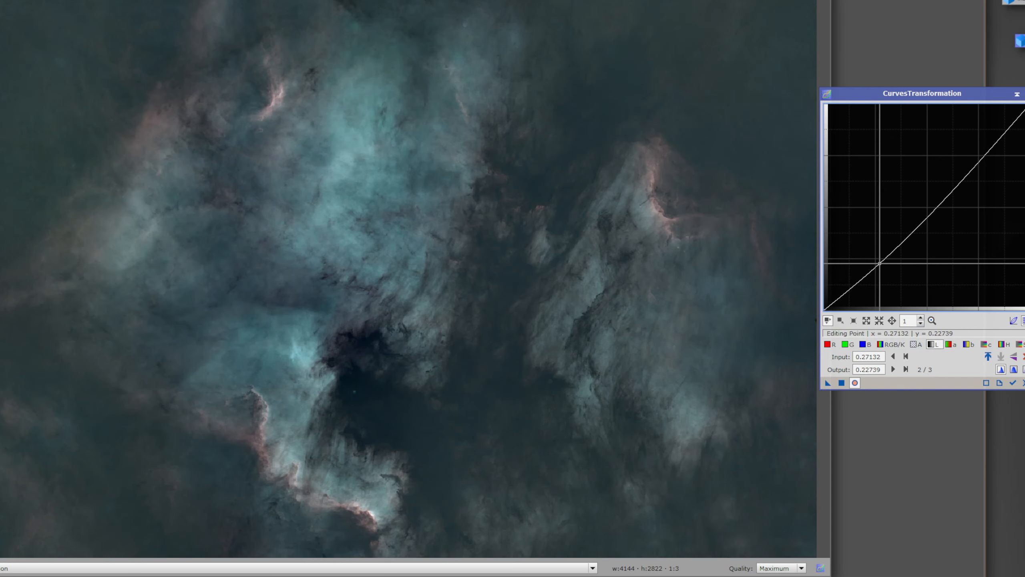
drag(880, 265, 880, 263)
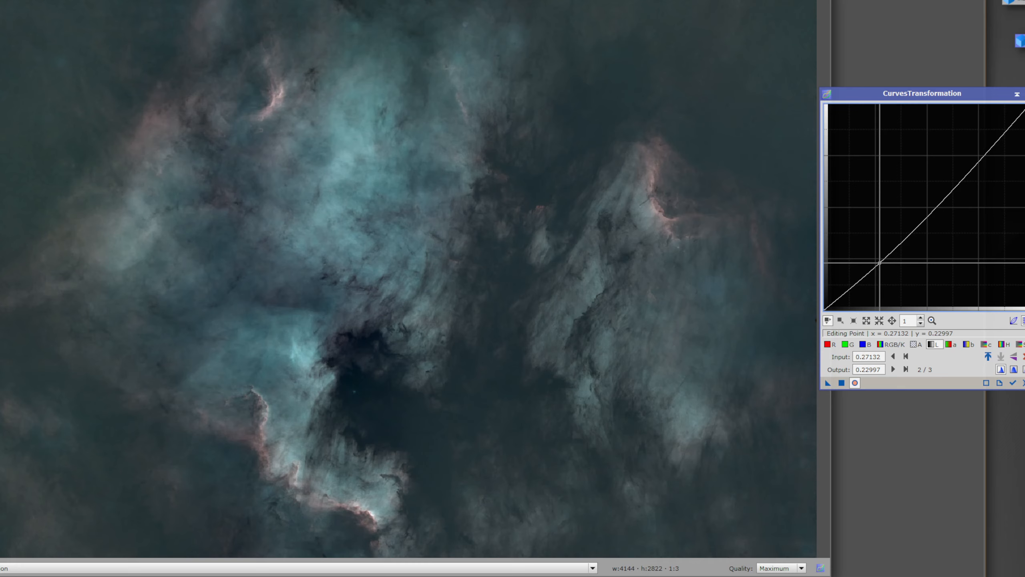
Step: Add a highlight point to the RGB/K curve at input 0.73385, output 0.74935
click(891, 344)
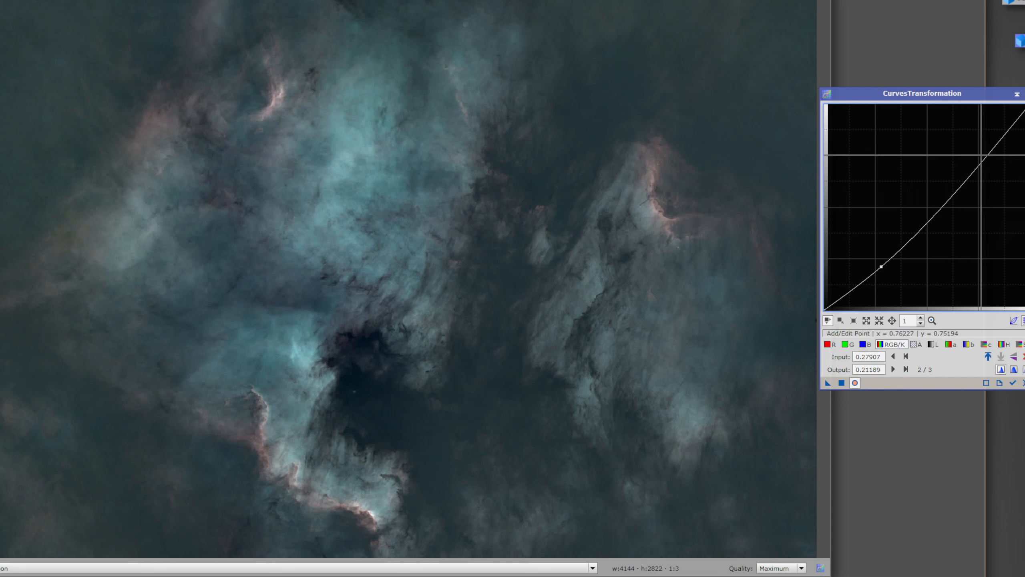
click(978, 152)
drag(978, 152, 976, 153)
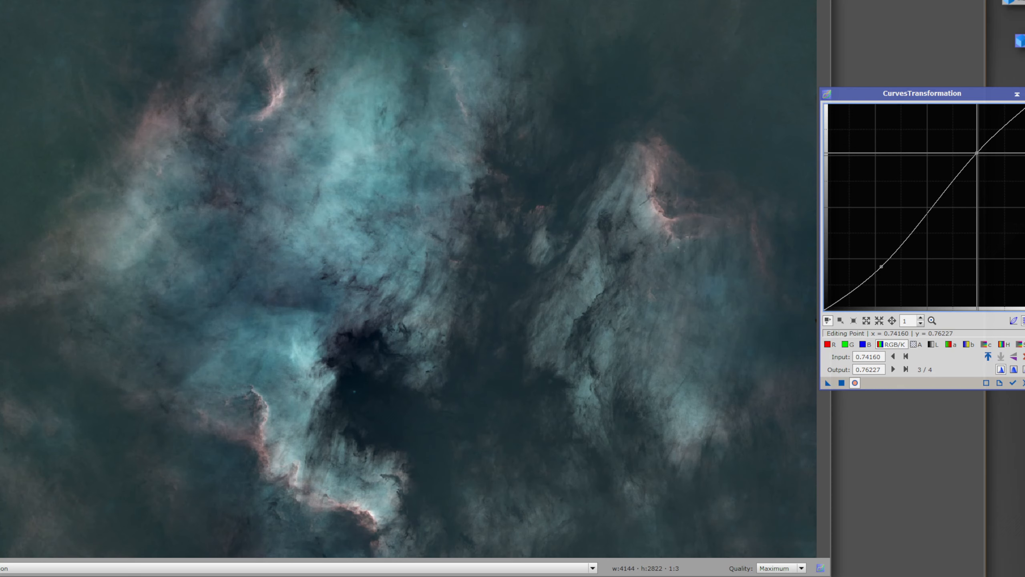
drag(978, 153, 976, 155)
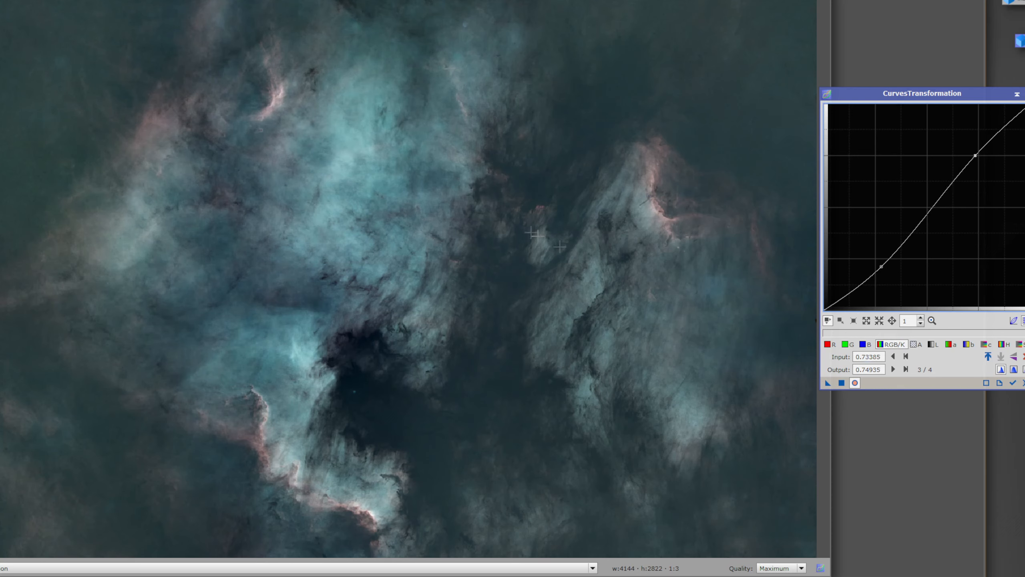
Step: Lower the shadows on the green curve at input 0.25065, output 0.23256, and on the blue curve at input 0.26357, output 0.23773
click(848, 344)
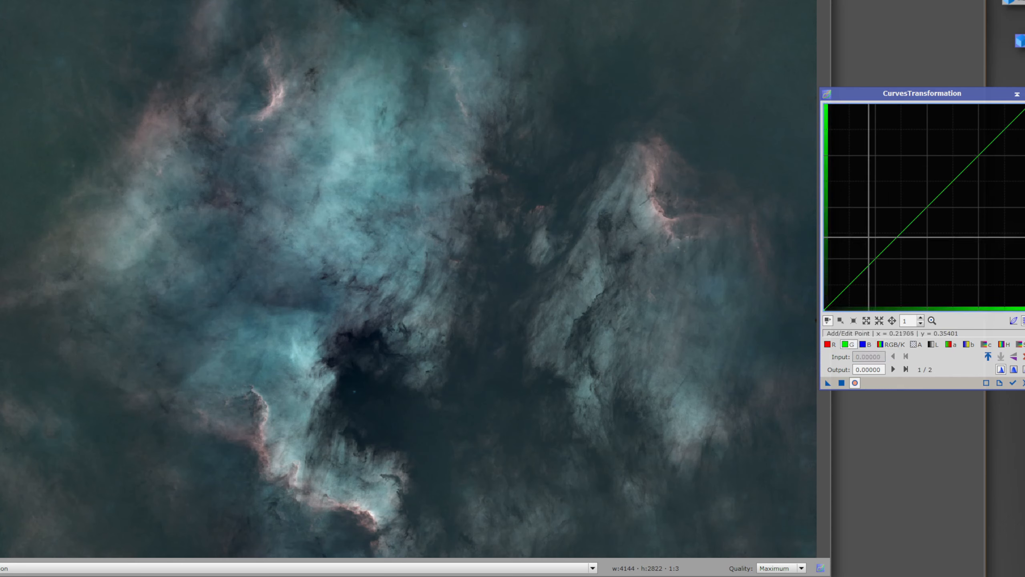
drag(875, 258, 878, 258)
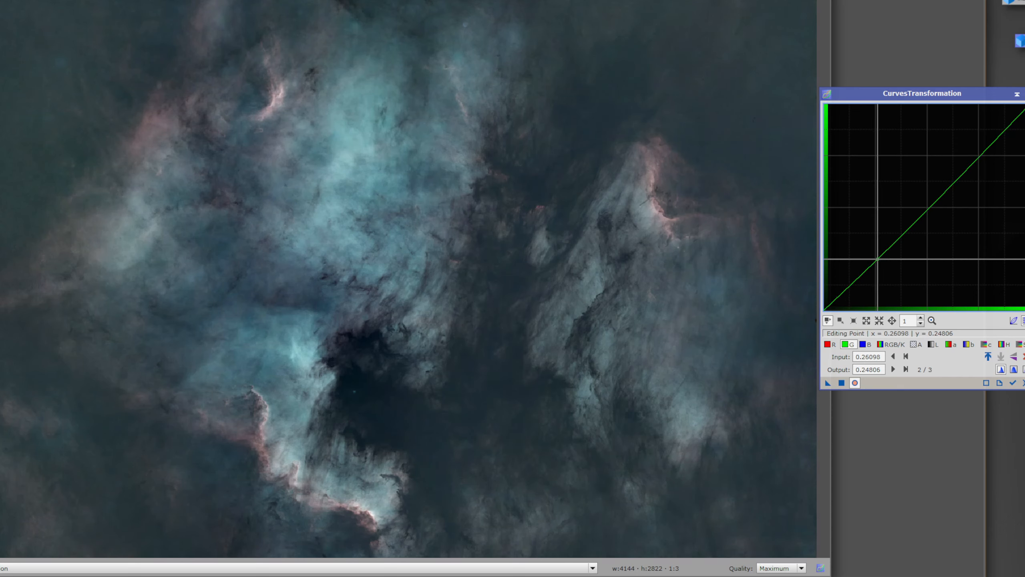
click(863, 344)
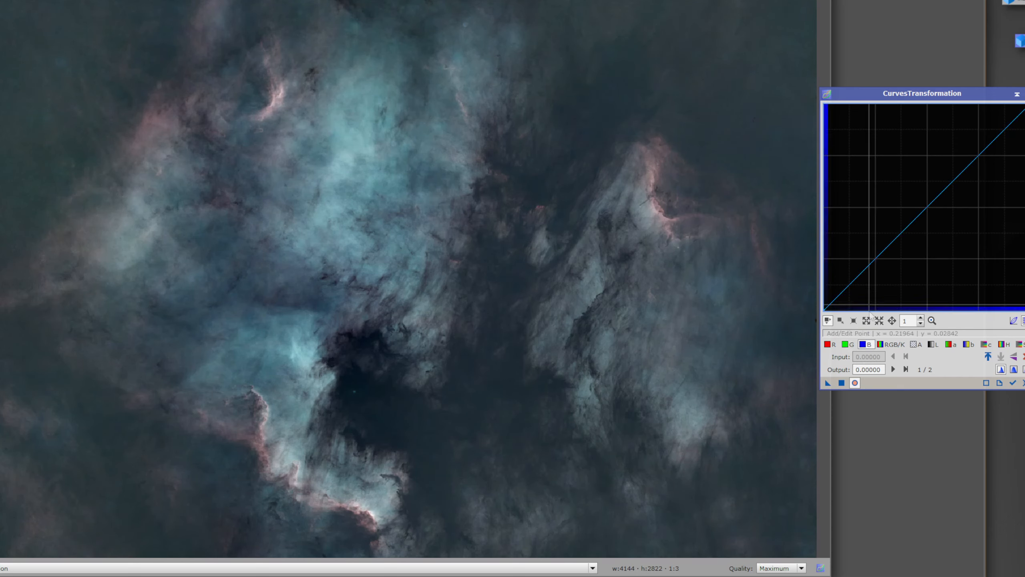
drag(877, 258, 878, 261)
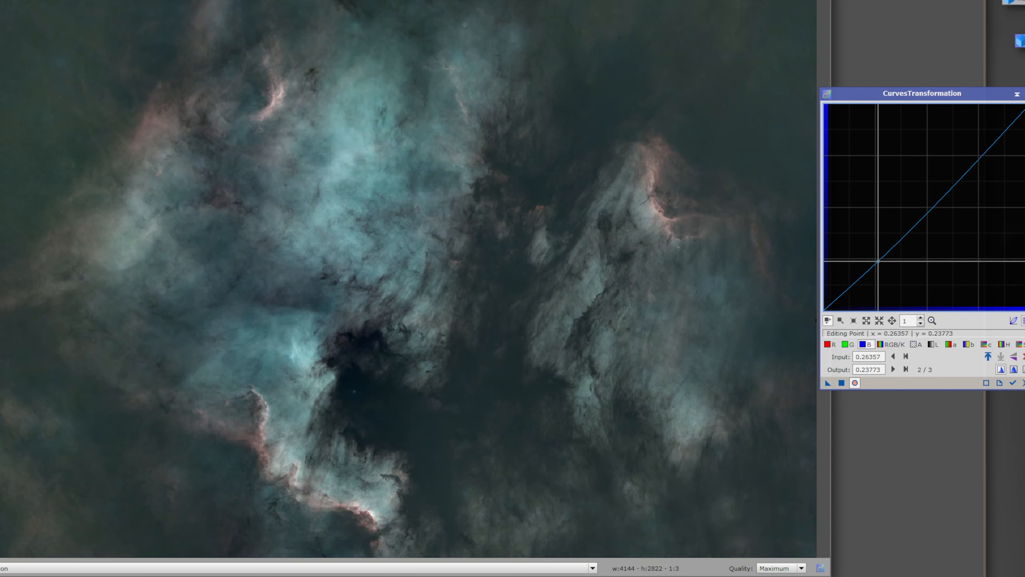
click(848, 344)
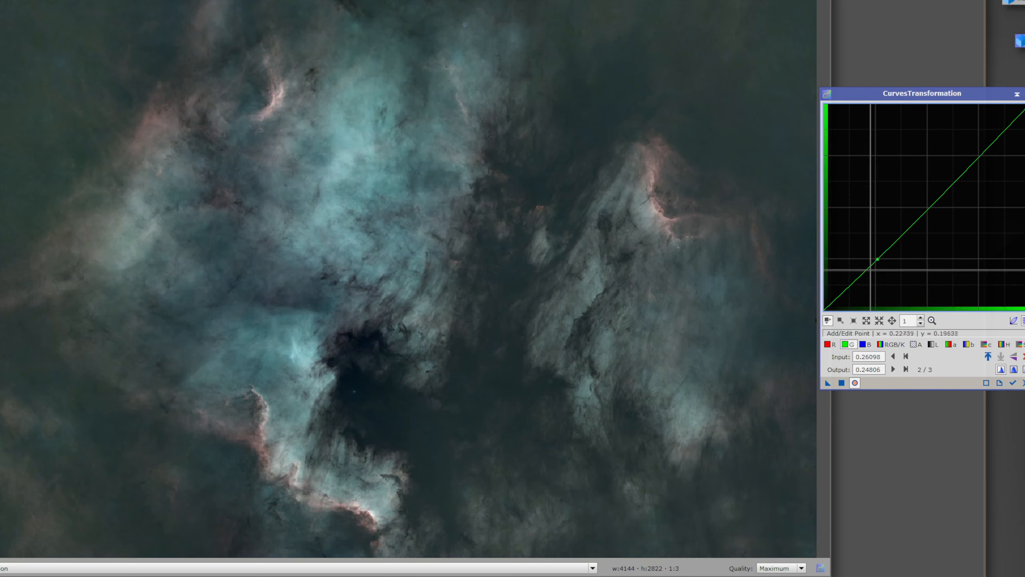
drag(877, 259, 876, 263)
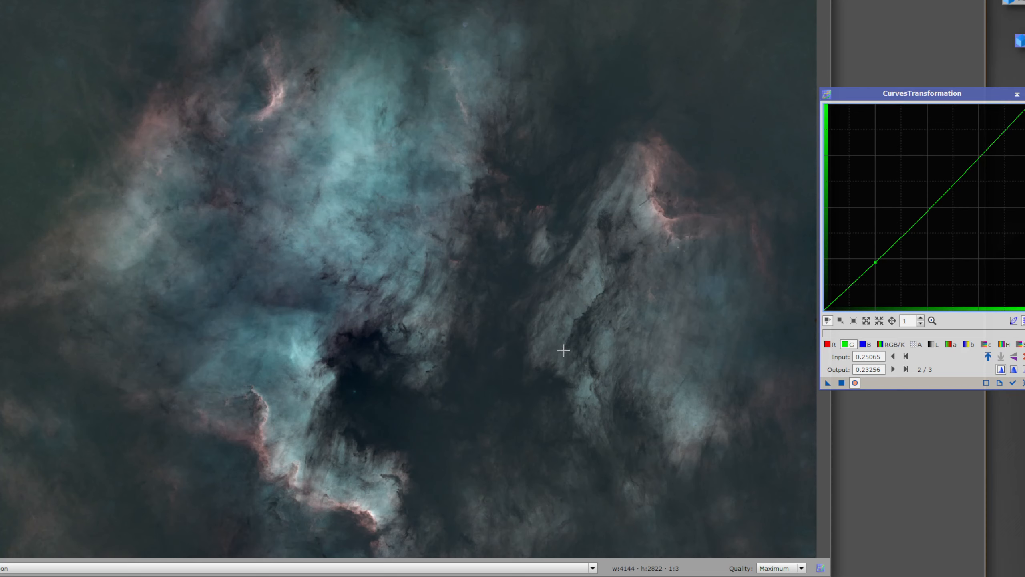
Step: Reduce the low end of the chroma (c) curve with a point at input 0.24806, output 0.23514
click(984, 344)
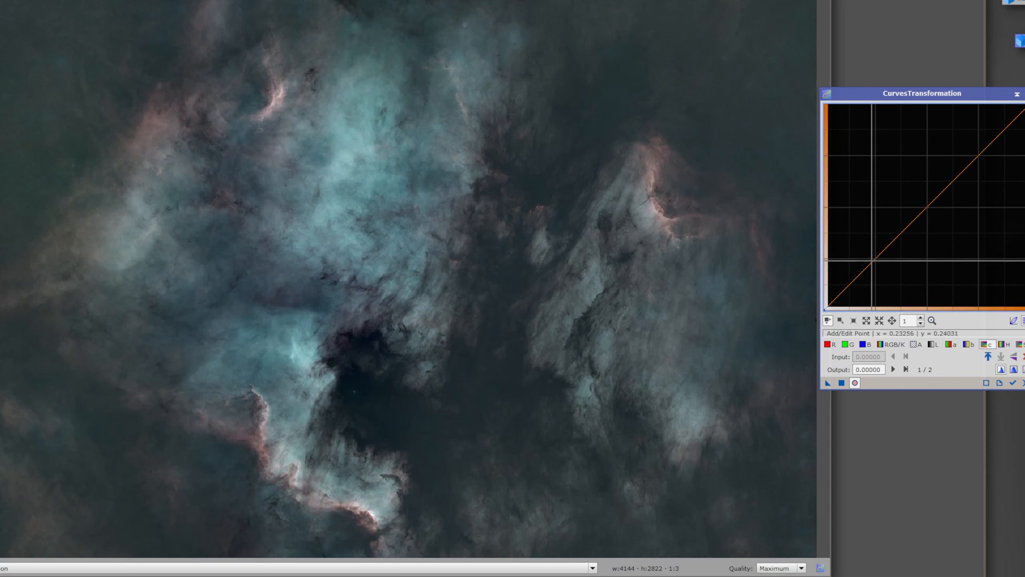
click(875, 261)
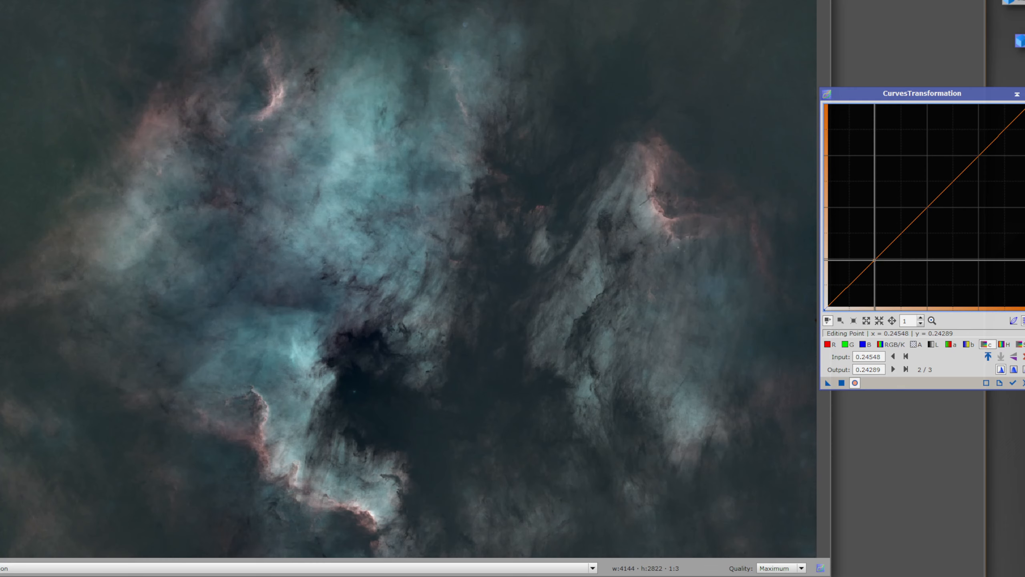
mouse_move(875, 260)
mouse_down()
mouse_move(884, 266)
mouse_move(875, 262)
mouse_up()
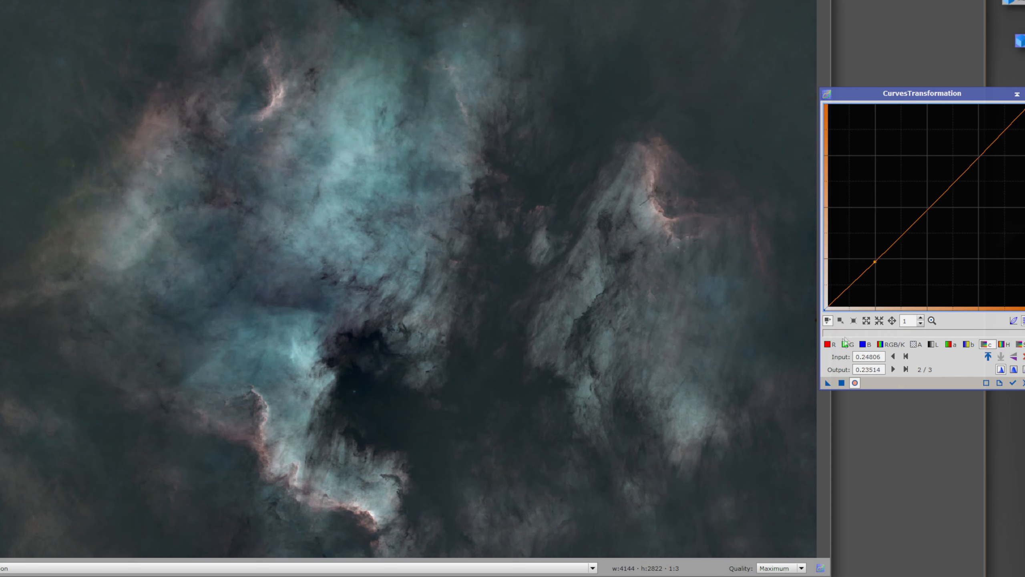
Step: Raise the red curve with points at input 0.24289, output 0.26098 and input 0.63566, output 0.75452
click(829, 345)
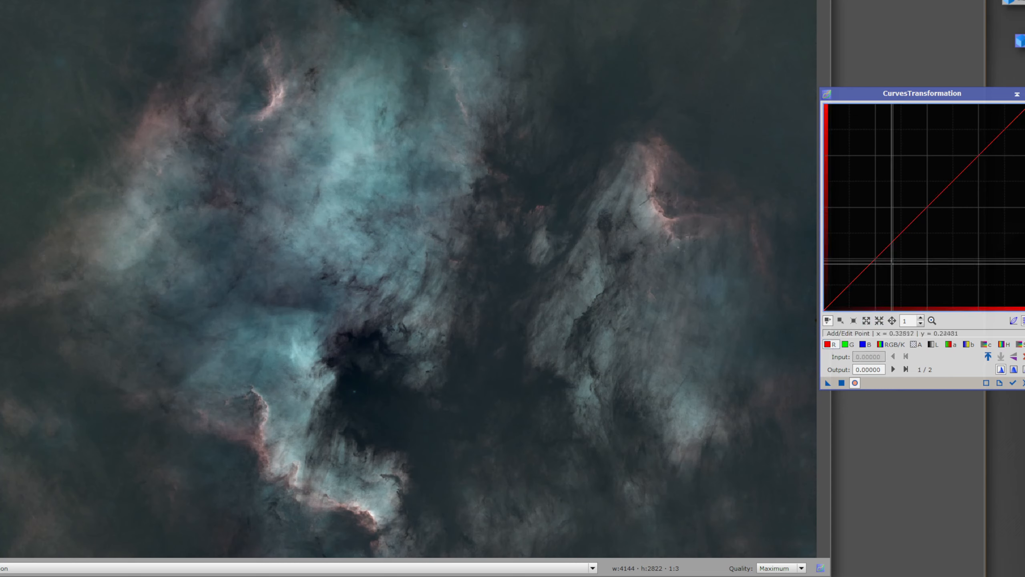
drag(878, 257, 873, 257)
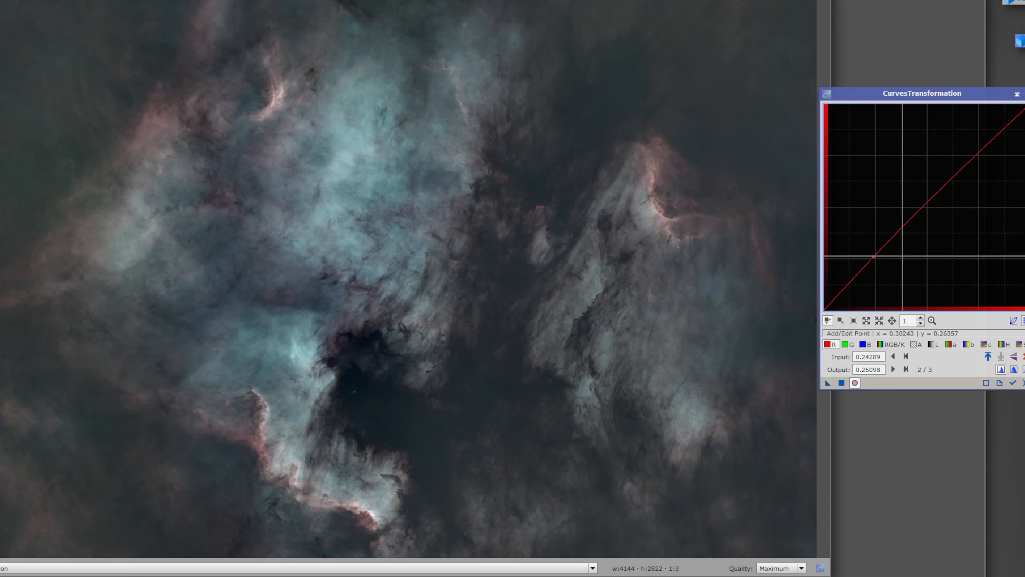
drag(972, 157, 955, 155)
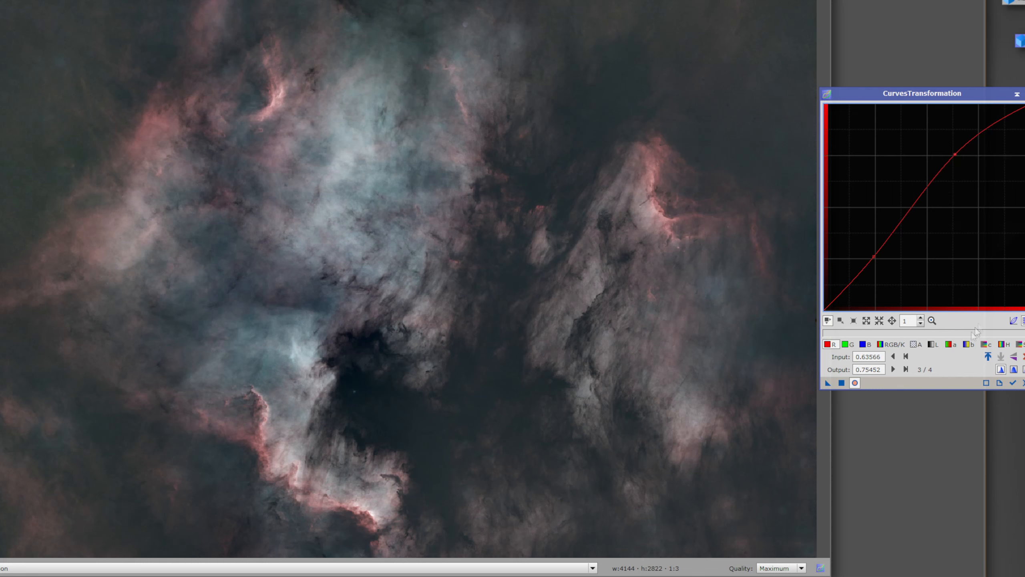
Step: Raise the chroma curve's point to input 0.20413, output 0.25323, and the saturation curve at input 0.20155, output 0.26615
click(985, 344)
click(875, 260)
drag(875, 263, 866, 257)
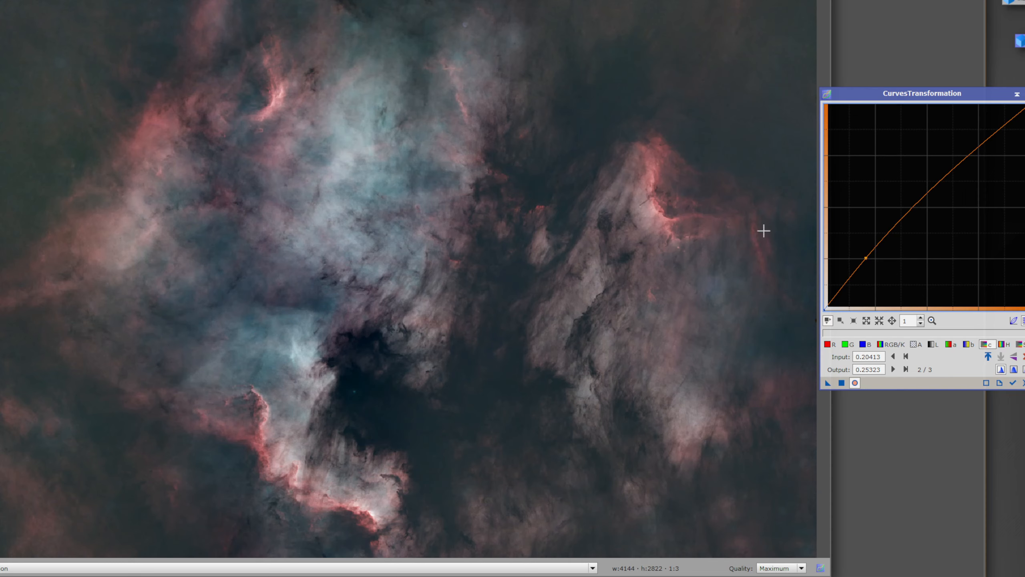
click(1021, 344)
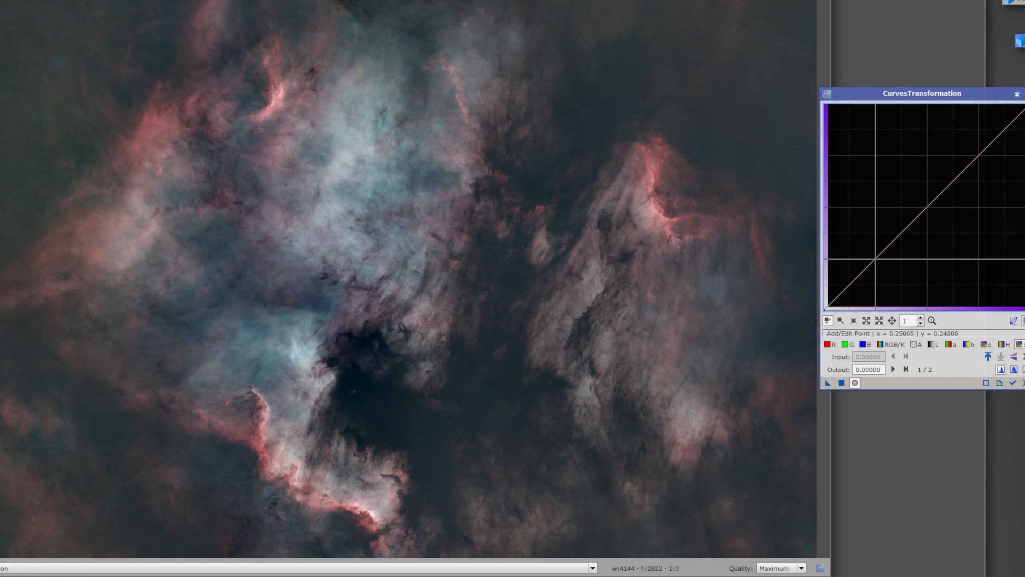
drag(876, 258, 865, 256)
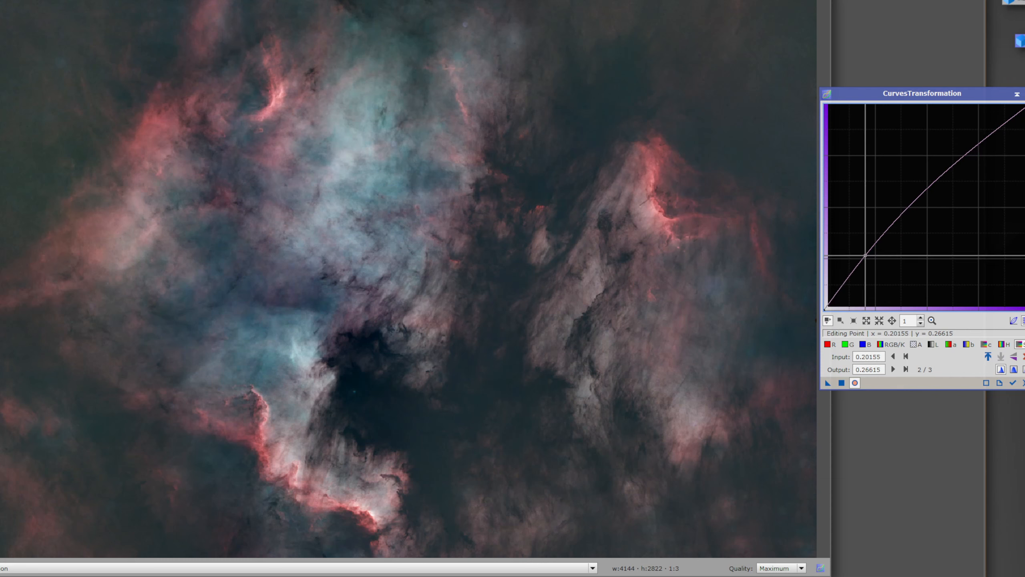
Step: Move the RGB/K highlight point to input 0.77003, output 0.73902, and add a lightness highlight point at input 0.69251, output 0.74160
click(890, 344)
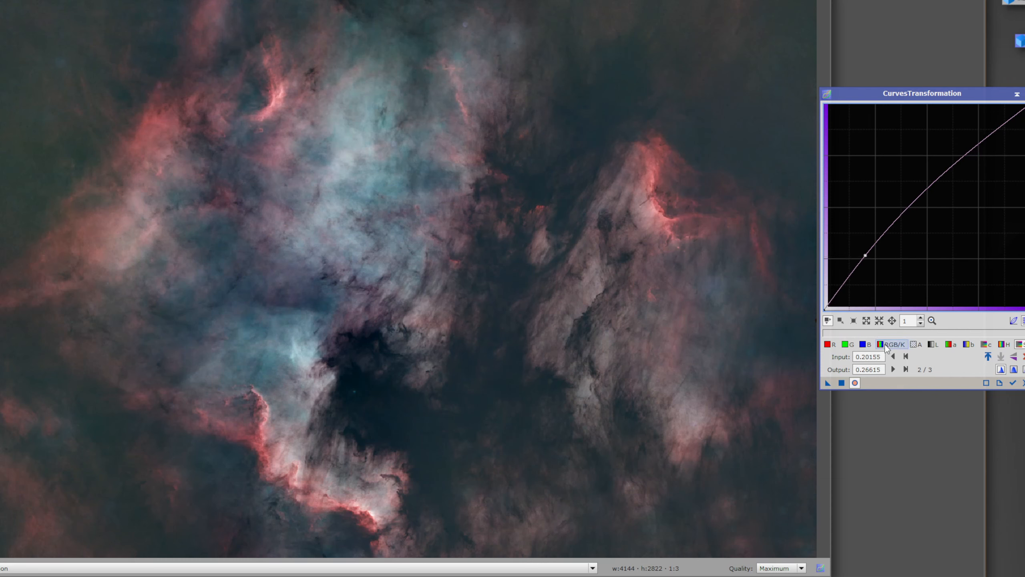
mouse_move(976, 156)
mouse_down()
mouse_move(968, 151)
mouse_move(983, 157)
mouse_up()
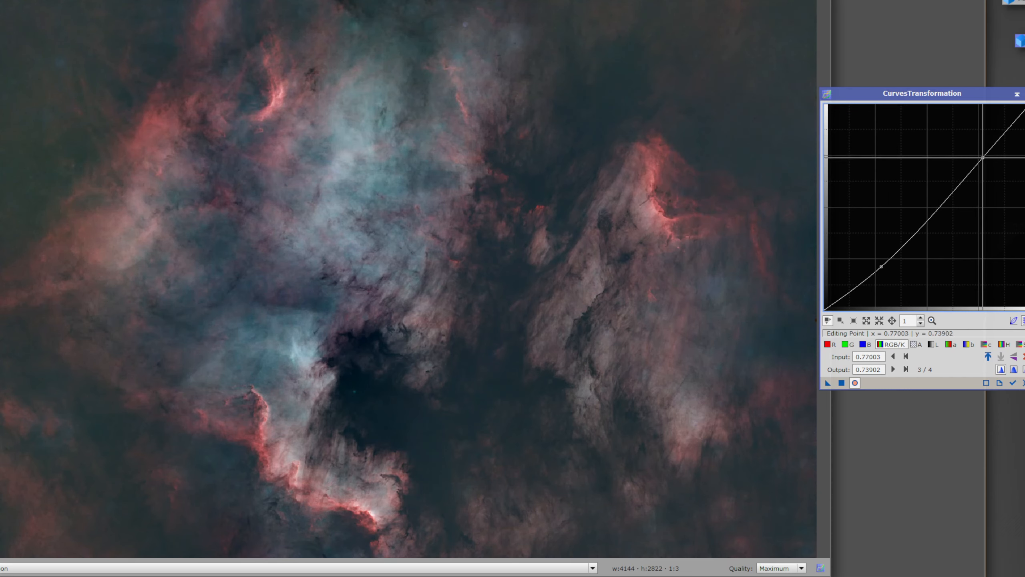
click(932, 343)
drag(971, 162, 967, 157)
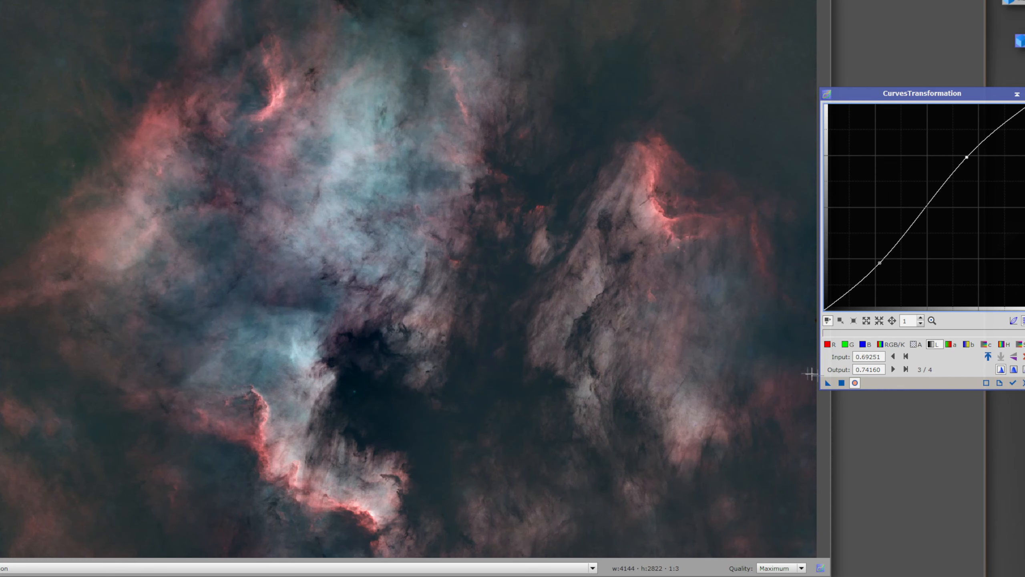
Step: Apply the curves to the starless image, reset CurvesTransformation and close it
click(842, 383)
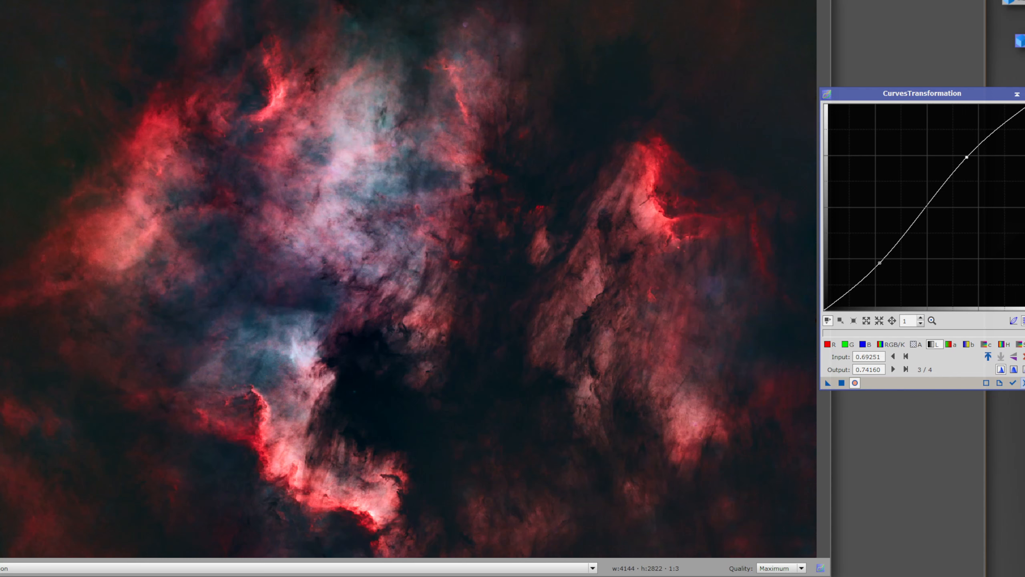
click(1024, 382)
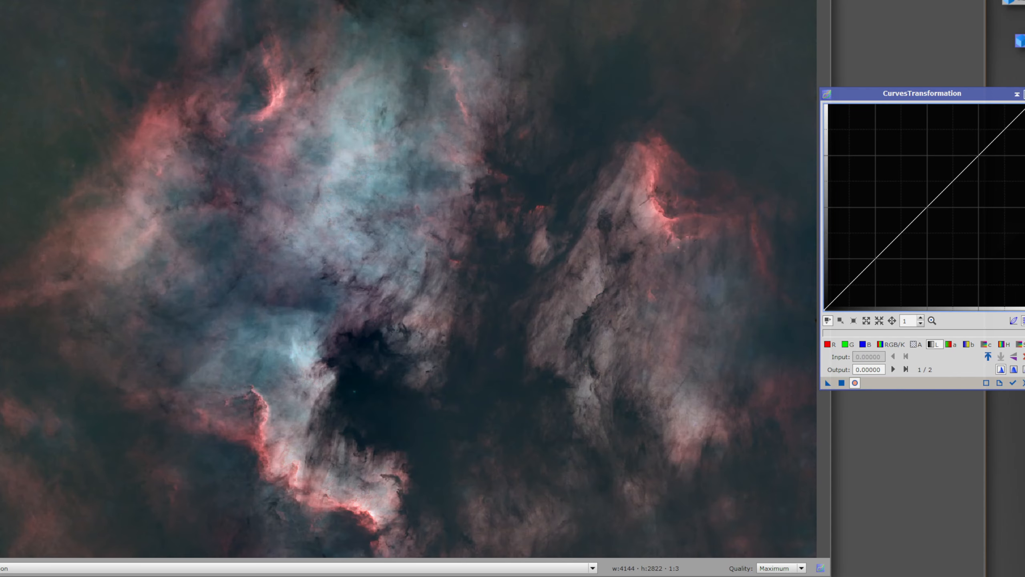
click(1024, 94)
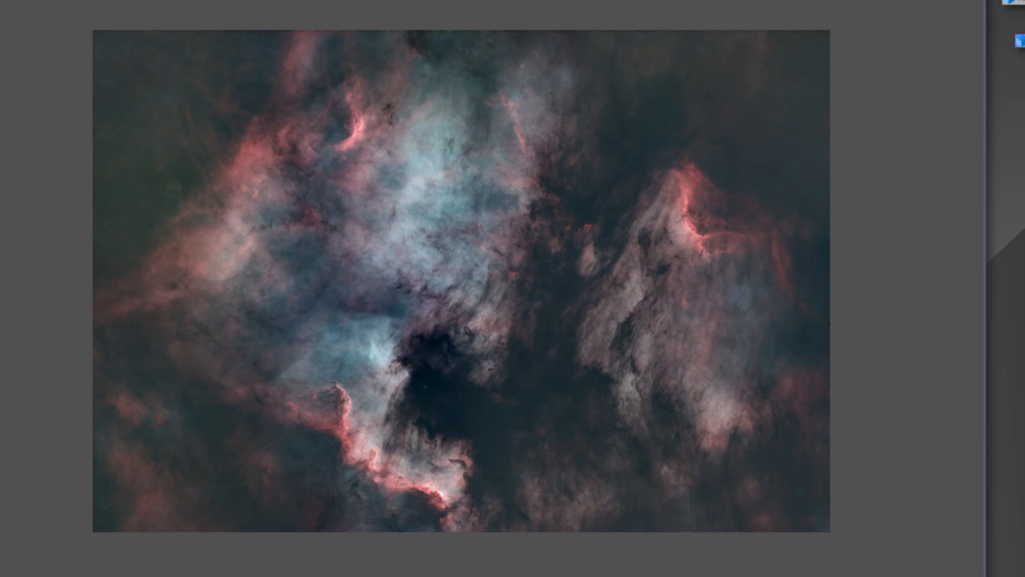
Step: Open the saved PixelMath process with the star recombination expression and place its dialog over the starless image
double_click(0, 319)
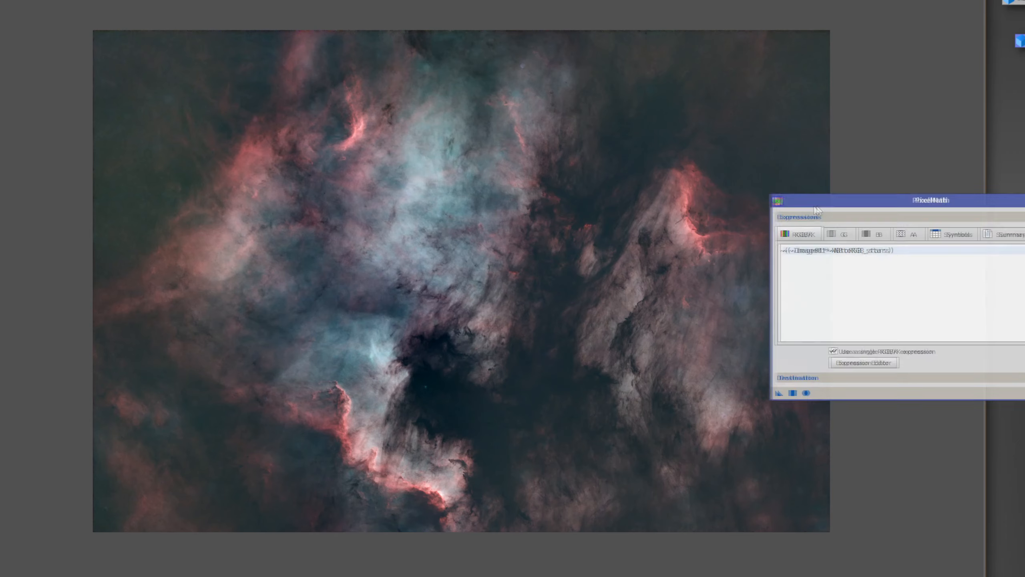
drag(822, 207, 397, 173)
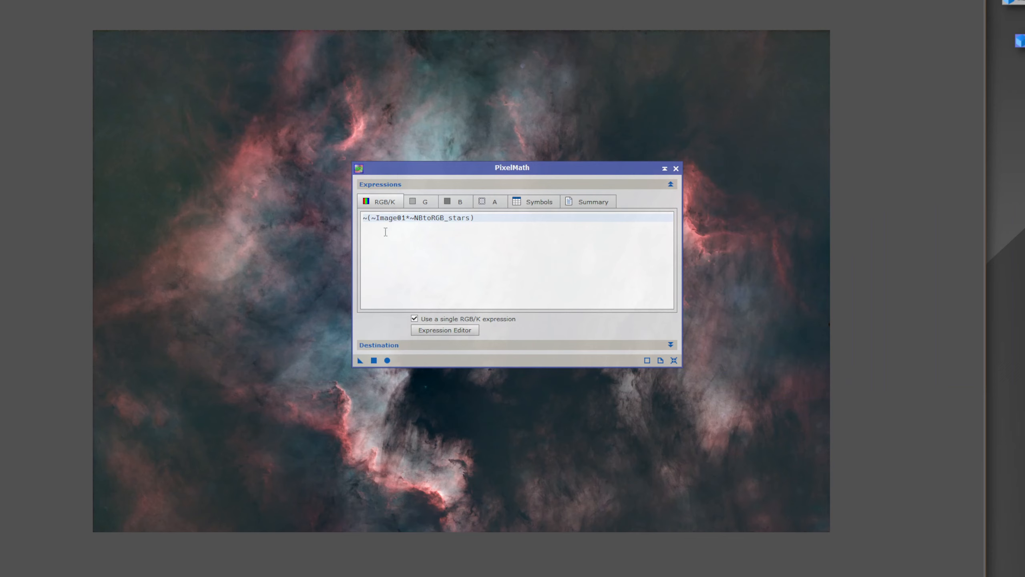
drag(376, 219, 358, 223)
click(419, 233)
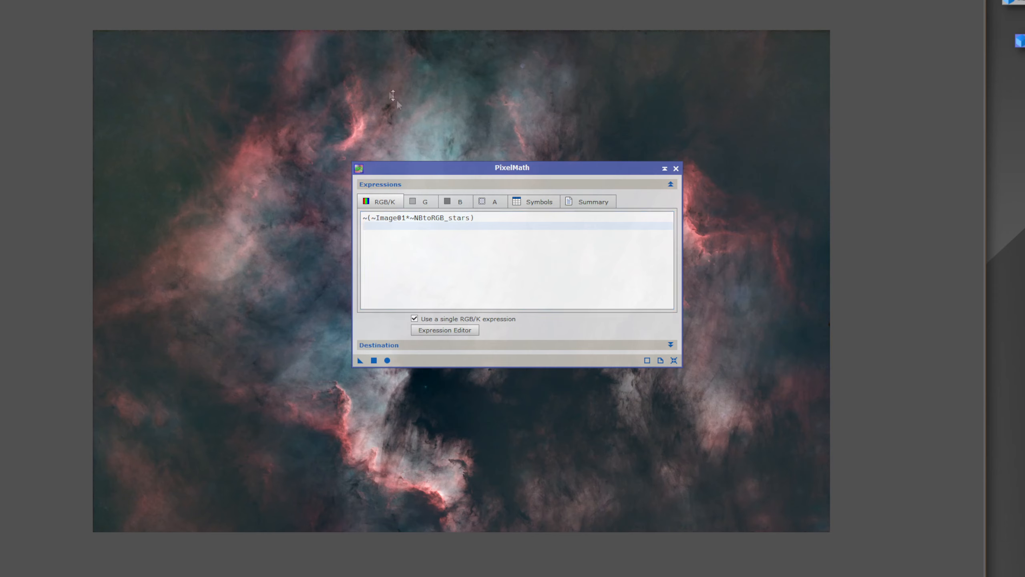